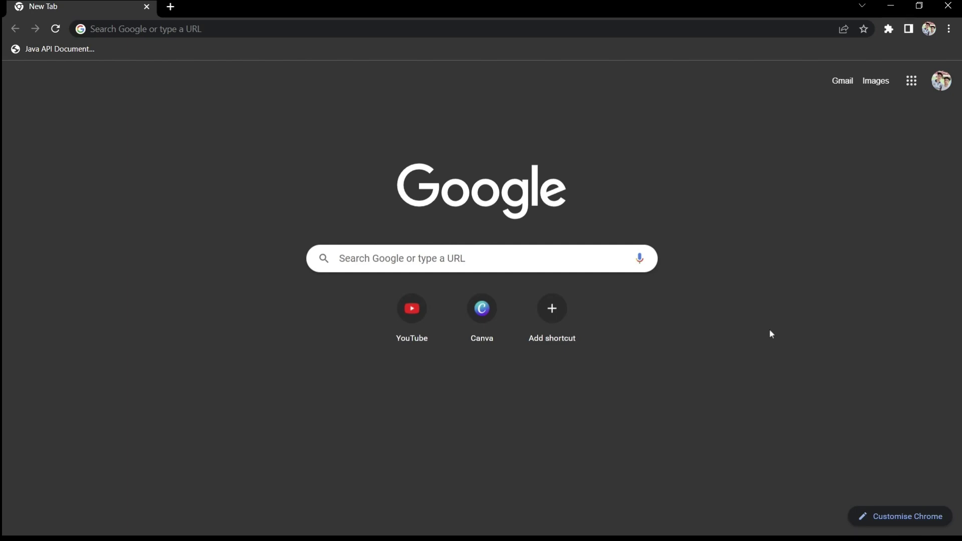
Go to techadmissionshry.gov.in in Chrome using the address bar's autocomplete.
{"action": "left_click", "coordinate": [252, 31]}
{"action": "type", "text": "tec"}
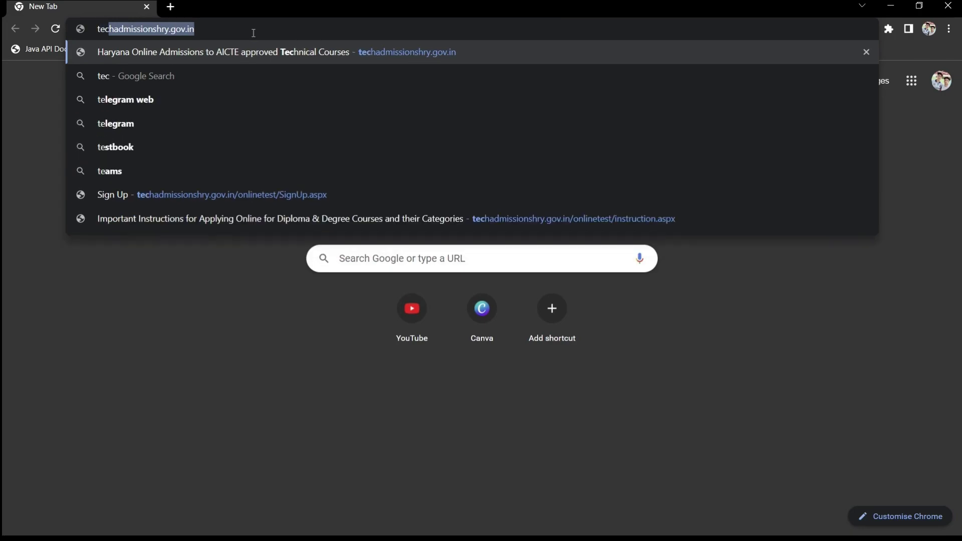
{"action": "key", "text": "Return"}
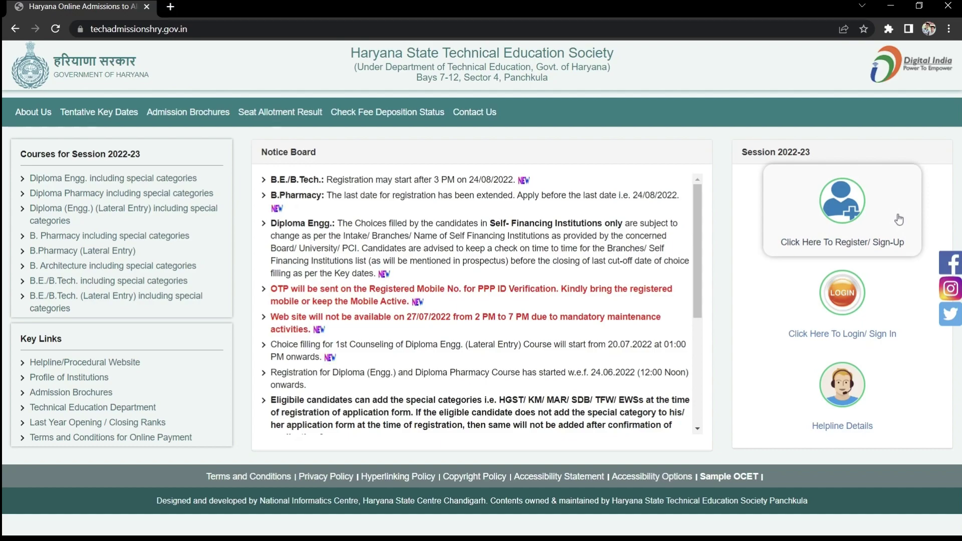
Start a new registration, confirm all instructions were read, and agree to continue.
{"action": "left_click", "coordinate": [848, 216]}
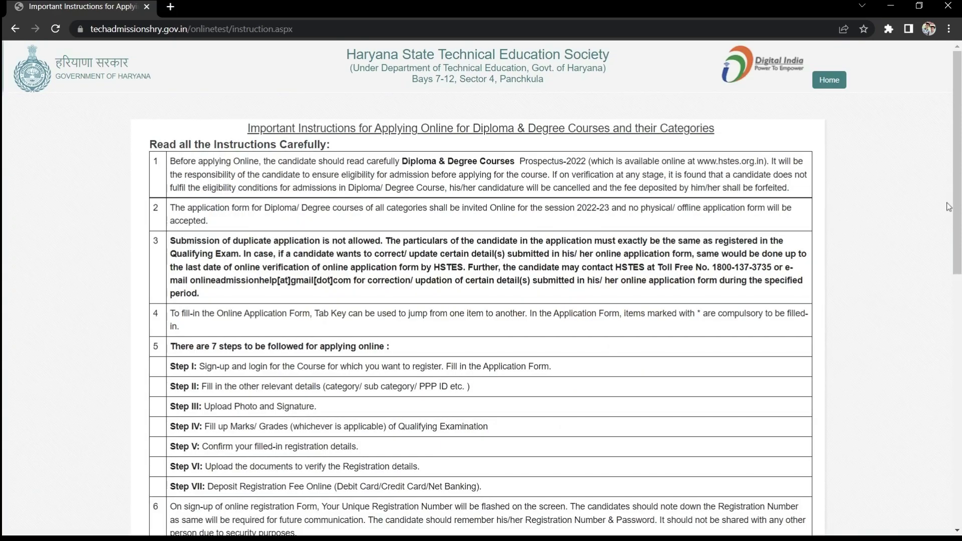
{"action": "scroll", "coordinate": [960, 206], "scroll_direction": "down", "scroll_amount": 5}
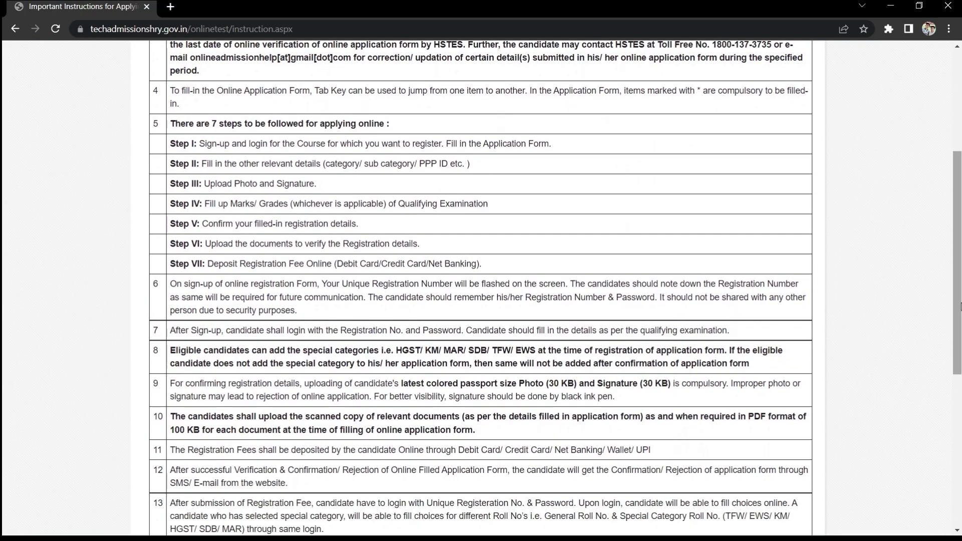
{"action": "scroll", "coordinate": [818, 423], "scroll_direction": "down", "scroll_amount": 6}
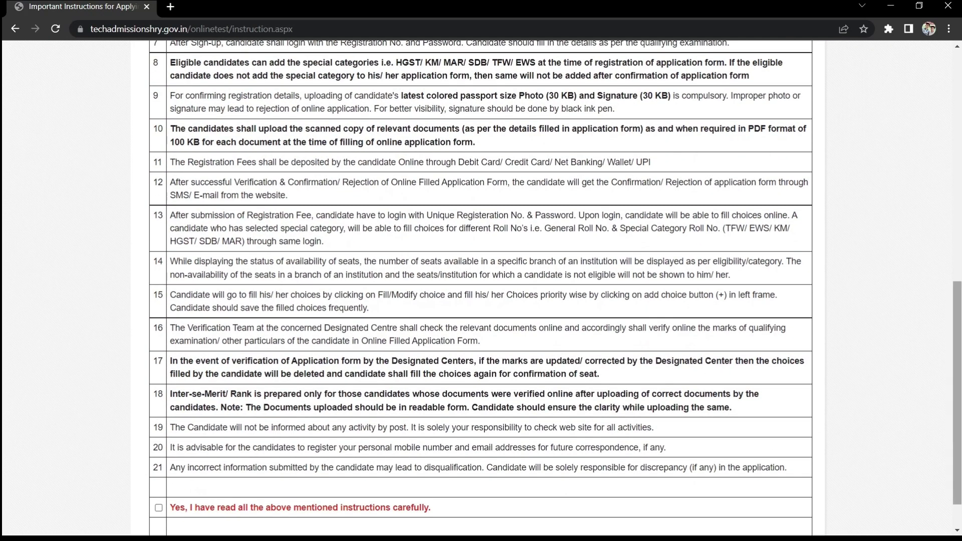
{"action": "scroll", "coordinate": [899, 408], "scroll_direction": "down", "scroll_amount": 1}
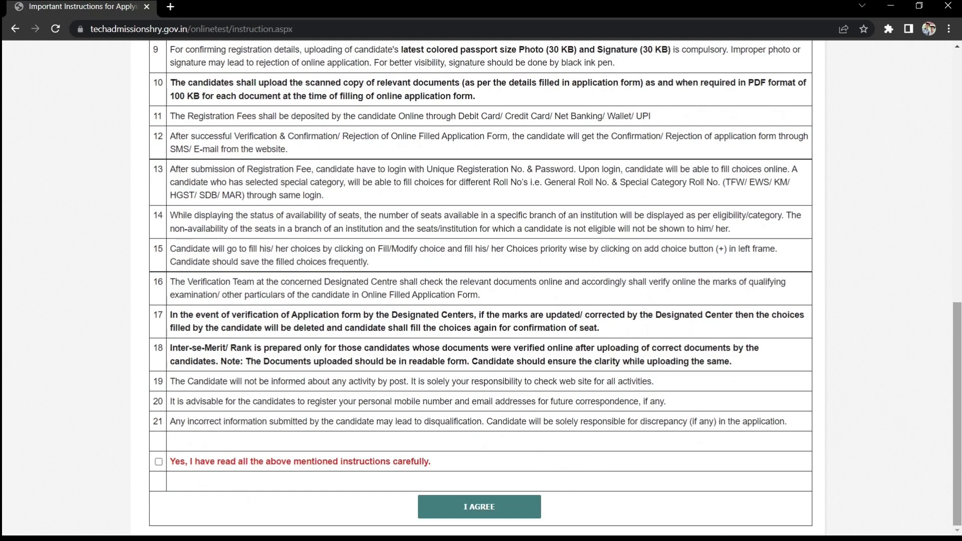
{"action": "left_click", "coordinate": [159, 462]}
{"action": "left_click", "coordinate": [478, 506]}
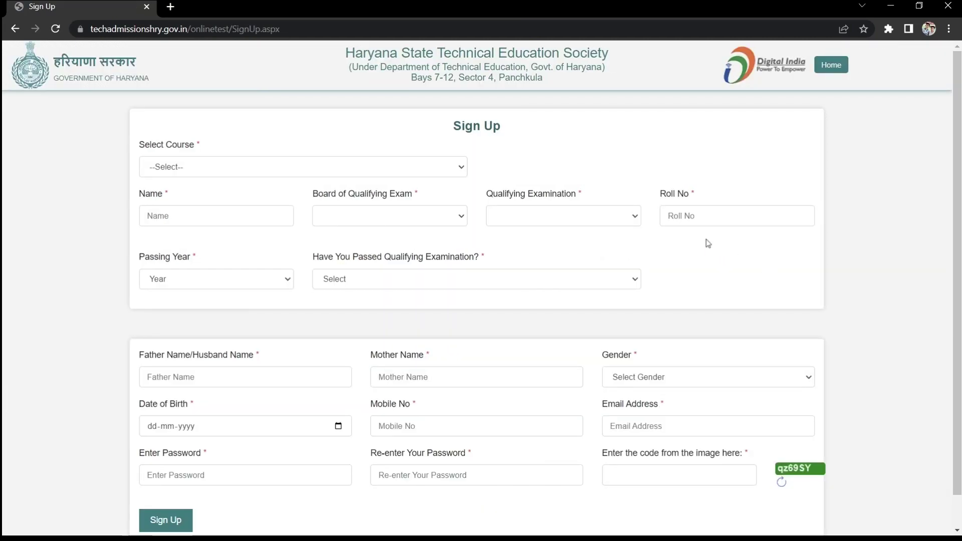
Choose B.E./B.Tech as the course and JEE(MAIN) Paper-I as the entrance exam.
{"action": "left_click", "coordinate": [460, 166]}
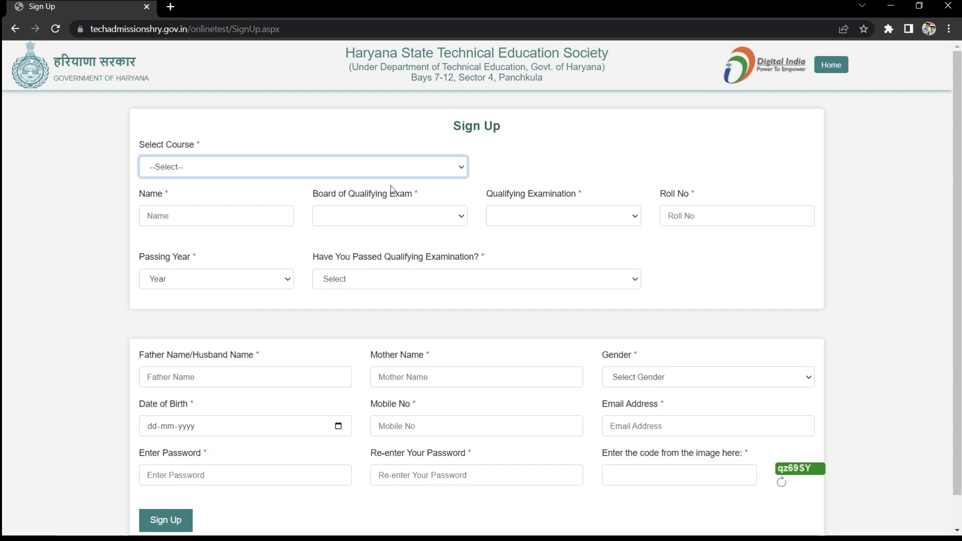
{"action": "left_click", "coordinate": [315, 235]}
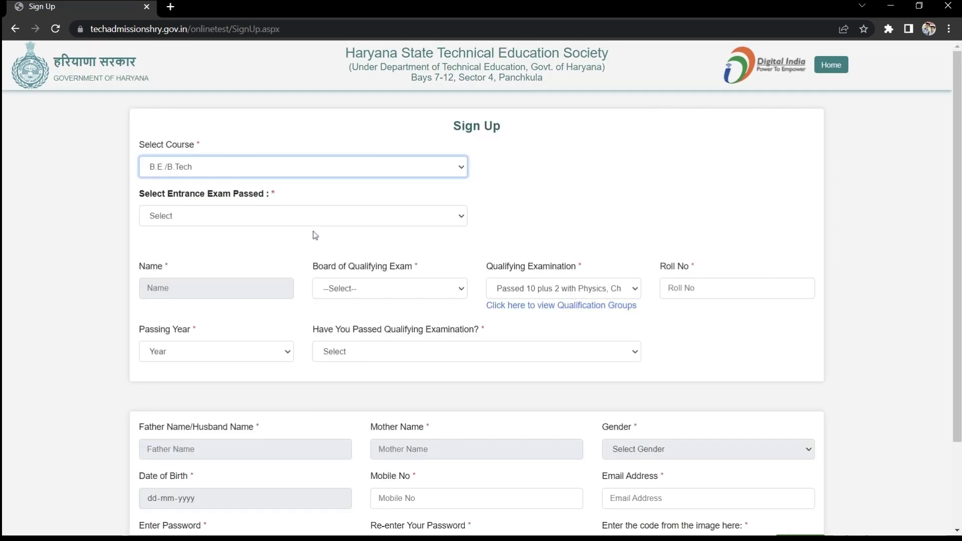
{"action": "left_click", "coordinate": [314, 221]}
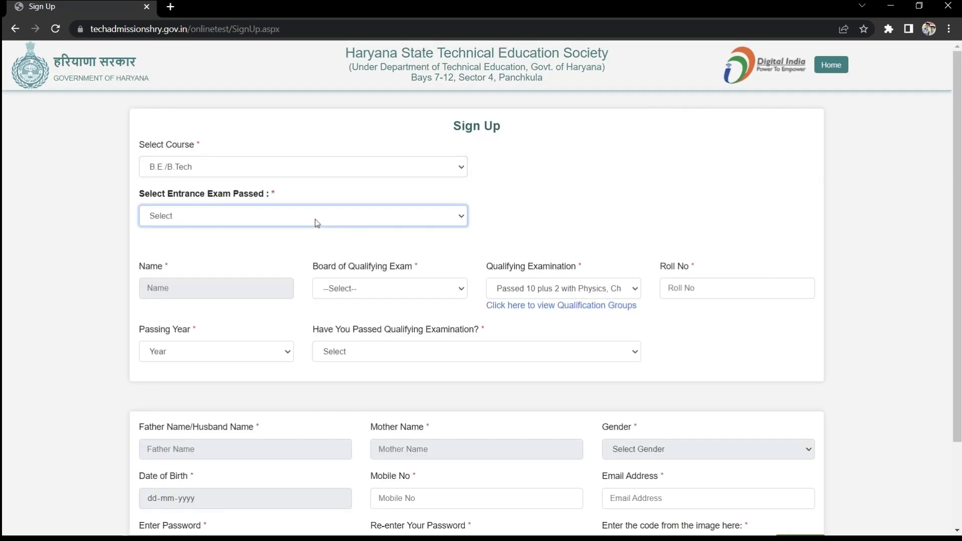
{"action": "left_click", "coordinate": [303, 245]}
Enter the candidate's JEE application number and roll number so the candidate details auto-fill.
{"action": "left_click", "coordinate": [349, 276]}
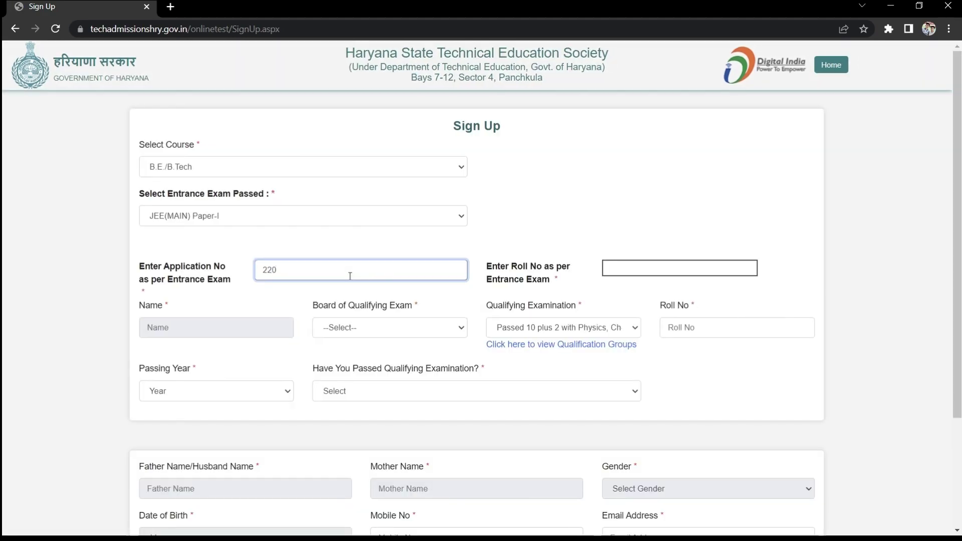
{"action": "left_click", "coordinate": [717, 270]}
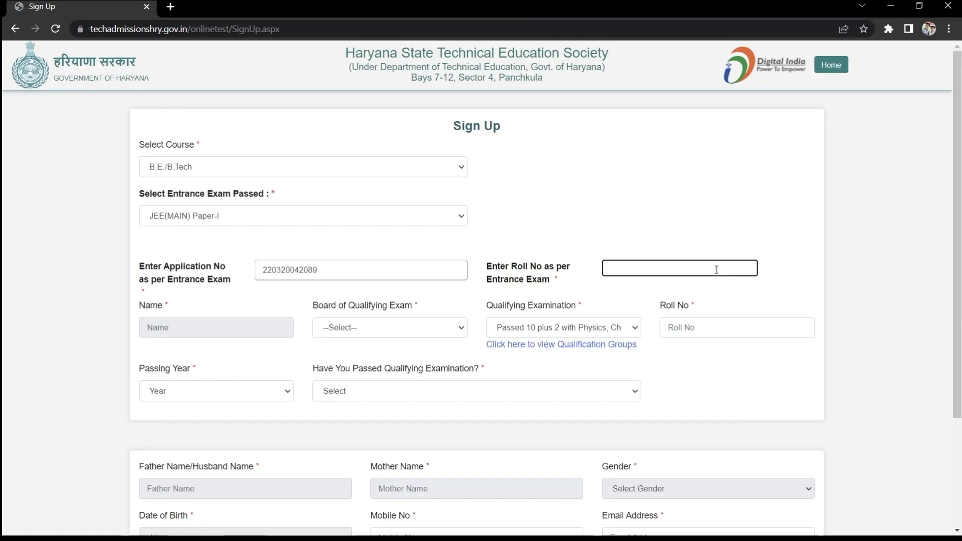
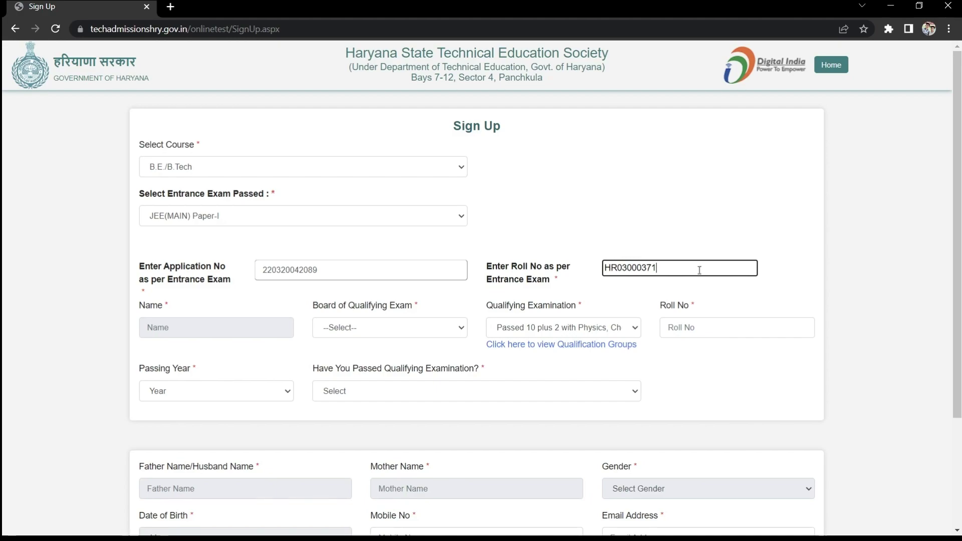
{"action": "left_click", "coordinate": [257, 332]}
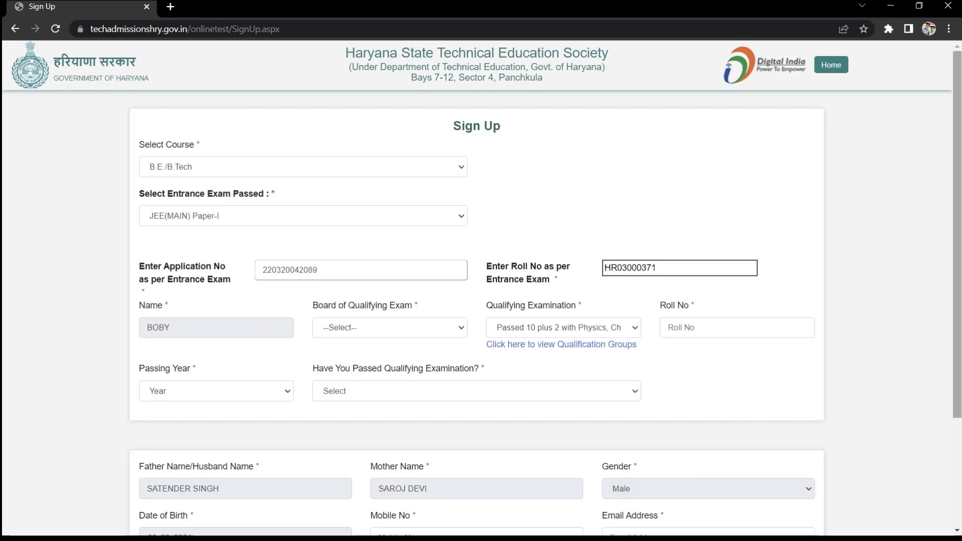
Set the qualifying exam to the central secondary board, with the board roll number, passing year 2021 and status Passed.
{"action": "scroll", "coordinate": [476, 215], "scroll_direction": "down", "scroll_amount": 2}
{"action": "left_click", "coordinate": [464, 215]}
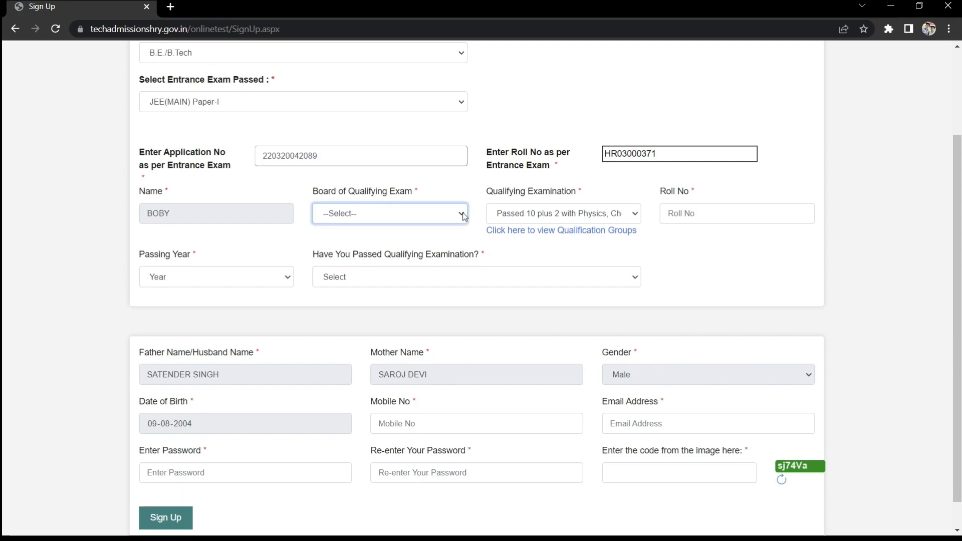
{"action": "key", "text": "Down"}
{"action": "left_click", "coordinate": [688, 224]}
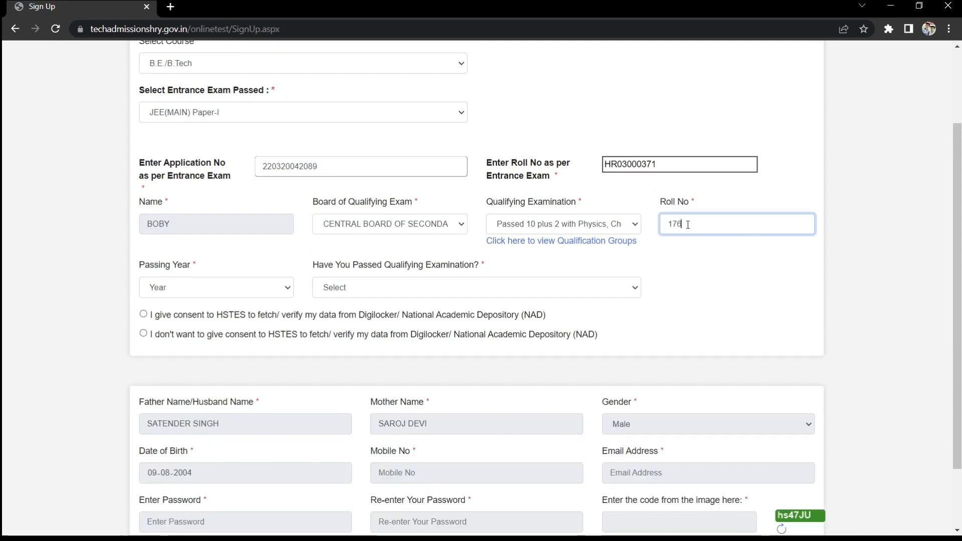
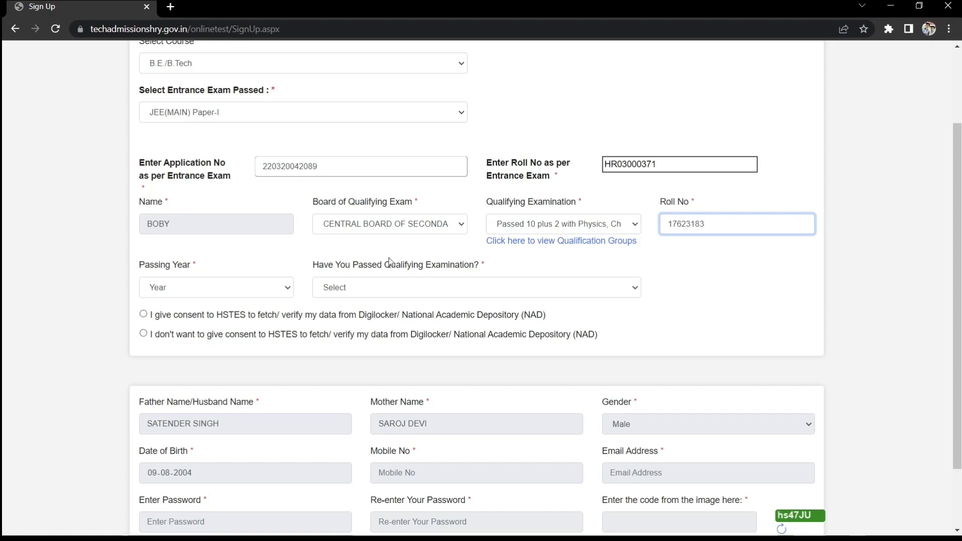
{"action": "left_click", "coordinate": [254, 295]}
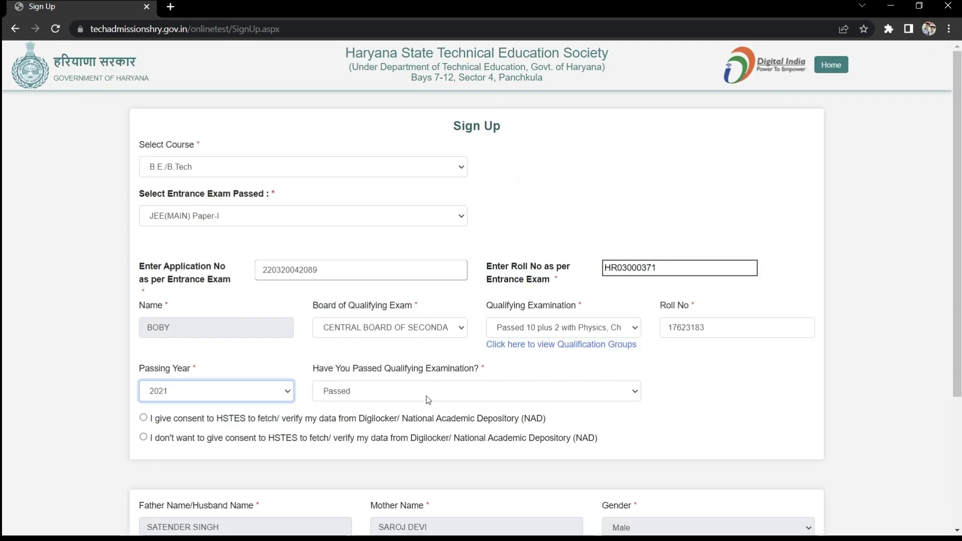
{"action": "key", "text": "Tab"}
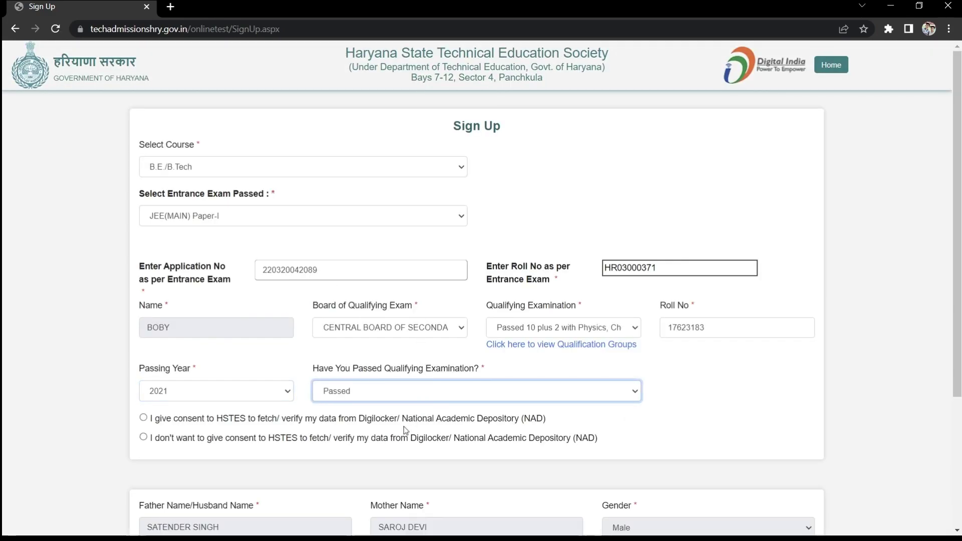
{"action": "left_click_drag", "start_coordinate": [949, 306], "coordinate": [949, 435]}
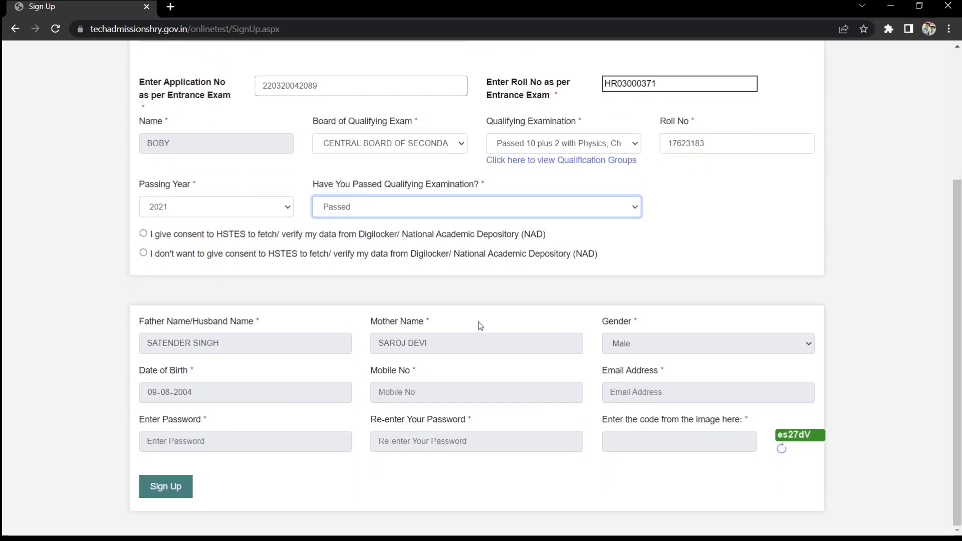
Consent to Digilocker/NAD data fetching and enter the candidate's mobile number and e-mail address.
{"action": "left_click", "coordinate": [144, 234]}
{"action": "left_click", "coordinate": [425, 391]}
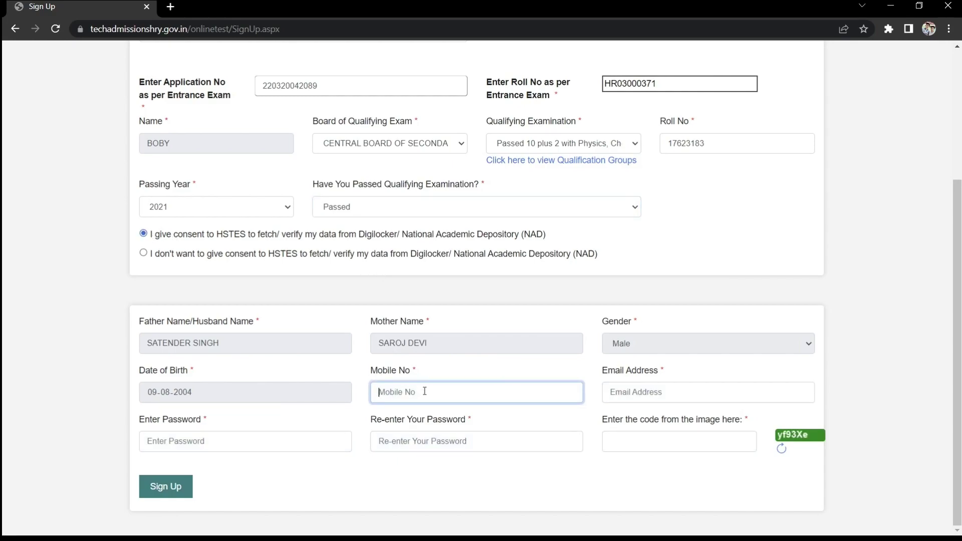
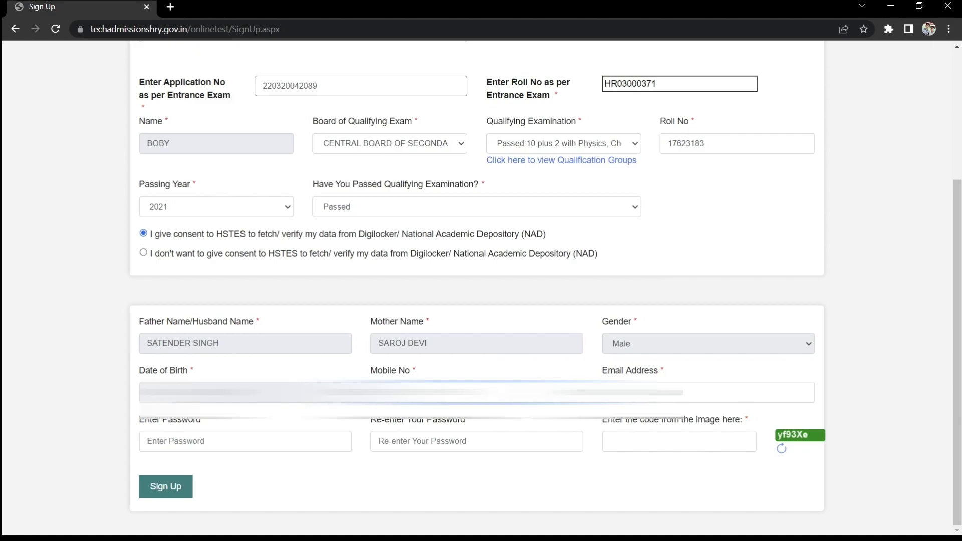
{"action": "left_click", "coordinate": [708, 393]}
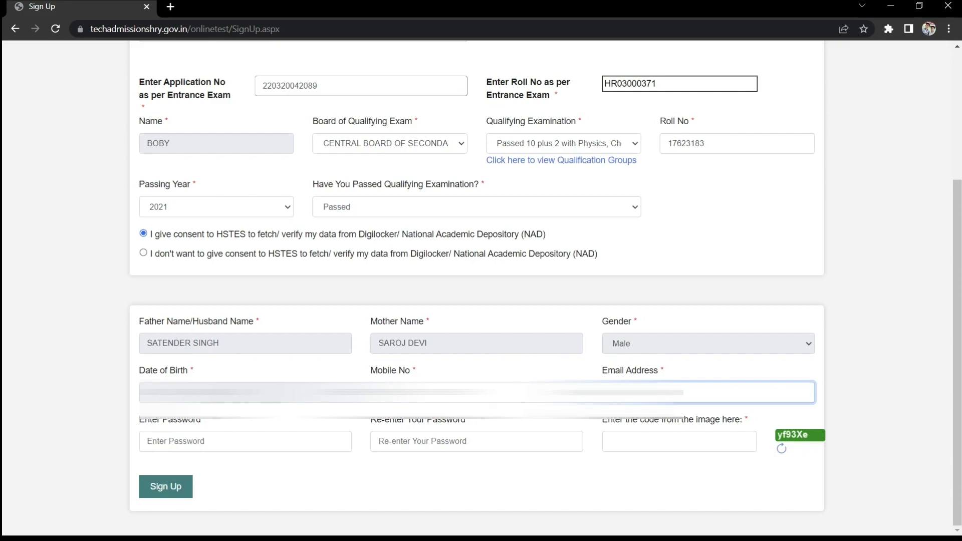
{"action": "type", "text": "mail.com"}
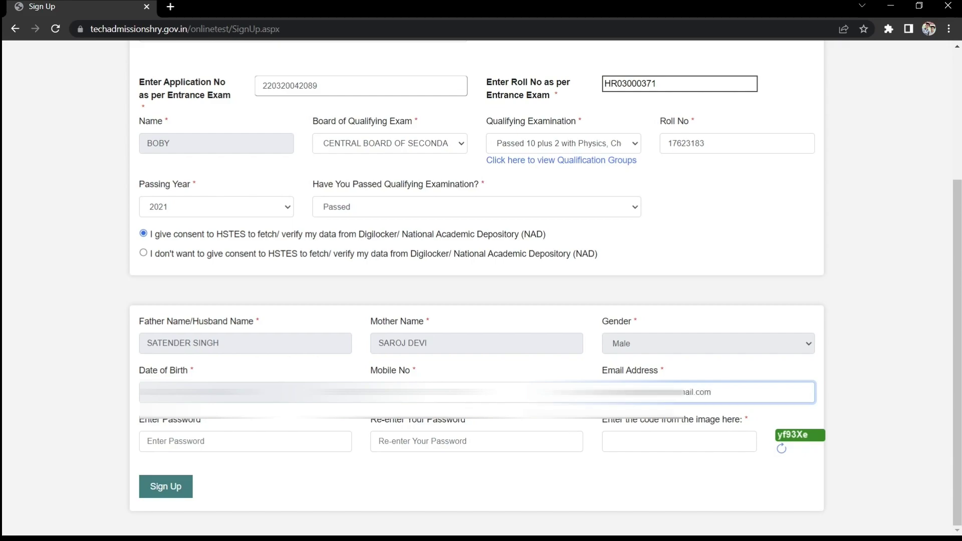
Enter the account password twice, fill in the image code, and submit the sign-up form.
{"action": "left_click", "coordinate": [315, 442]}
{"action": "type", "text": "••••••••"}
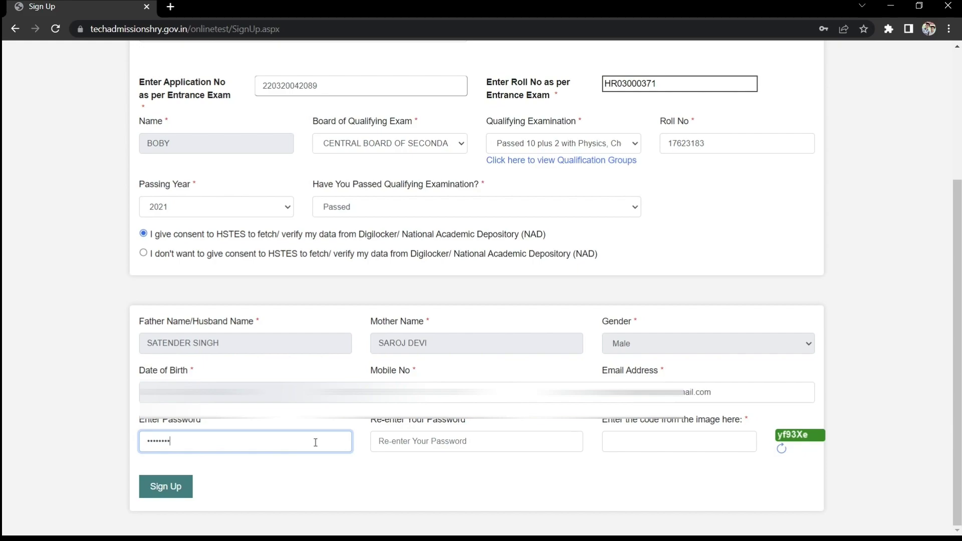
{"action": "left_click", "coordinate": [386, 446]}
{"action": "type", "text": "••"}
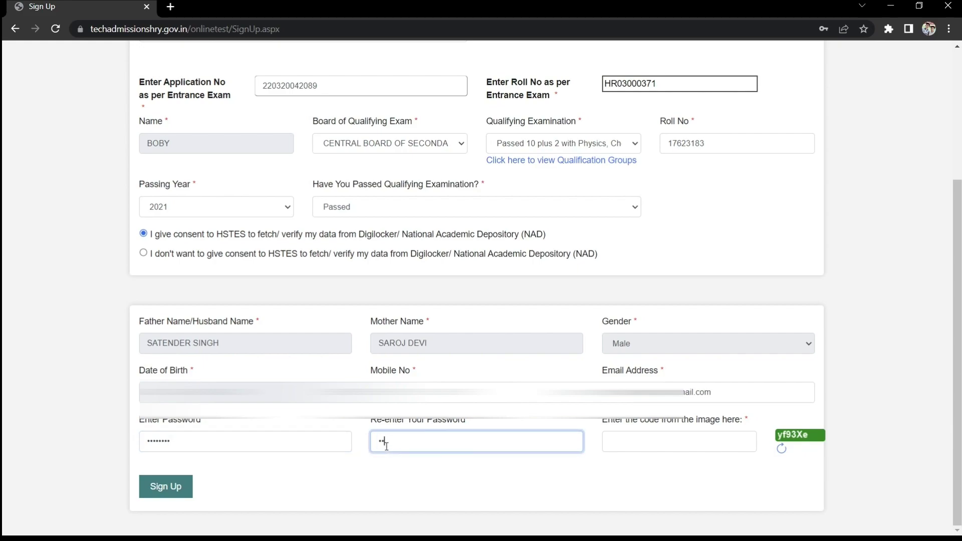
{"action": "type", "text": "••••••"}
{"action": "left_click", "coordinate": [648, 442]}
{"action": "type", "text": "yf93"}
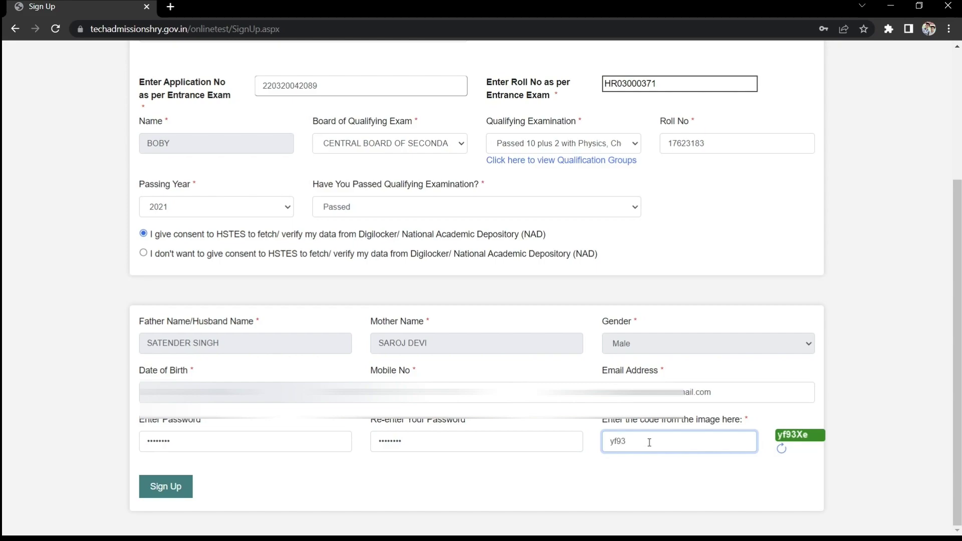
{"action": "type", "text": "Xe"}
{"action": "left_click", "coordinate": [176, 487]}
Confirm the sign-up details, note the newly issued registration ID, and dismiss the success message.
{"action": "left_click", "coordinate": [543, 112]}
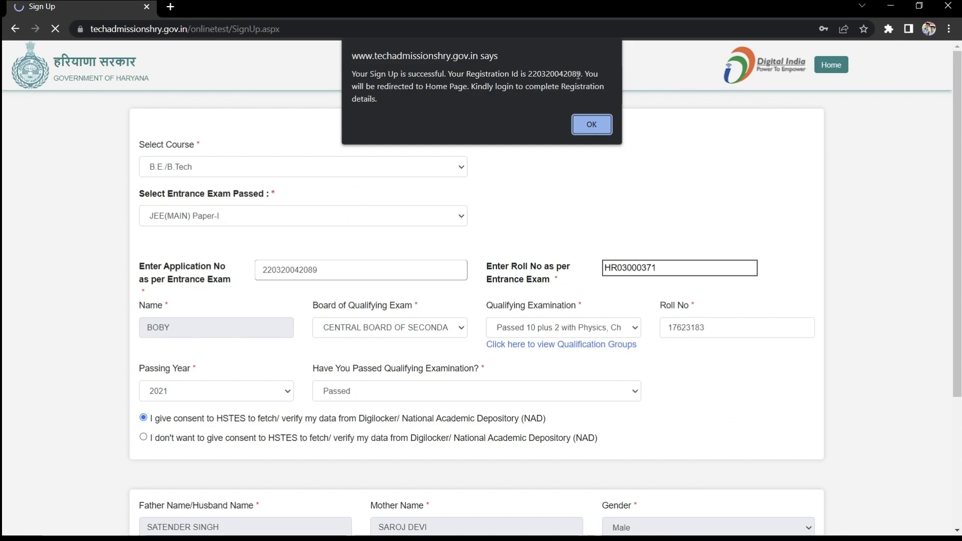
{"action": "left_click_drag", "start_coordinate": [583, 75], "coordinate": [529, 78]}
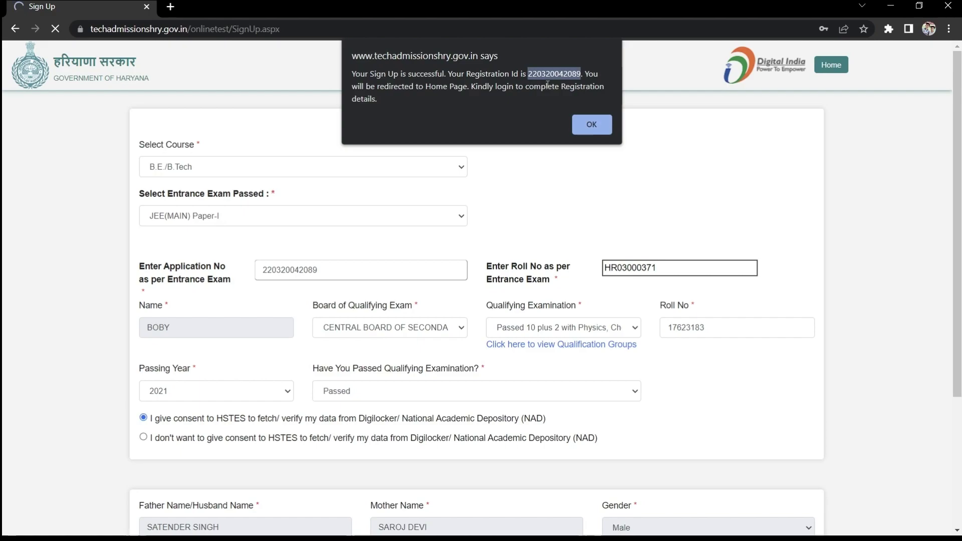
{"action": "left_click", "coordinate": [589, 124]}
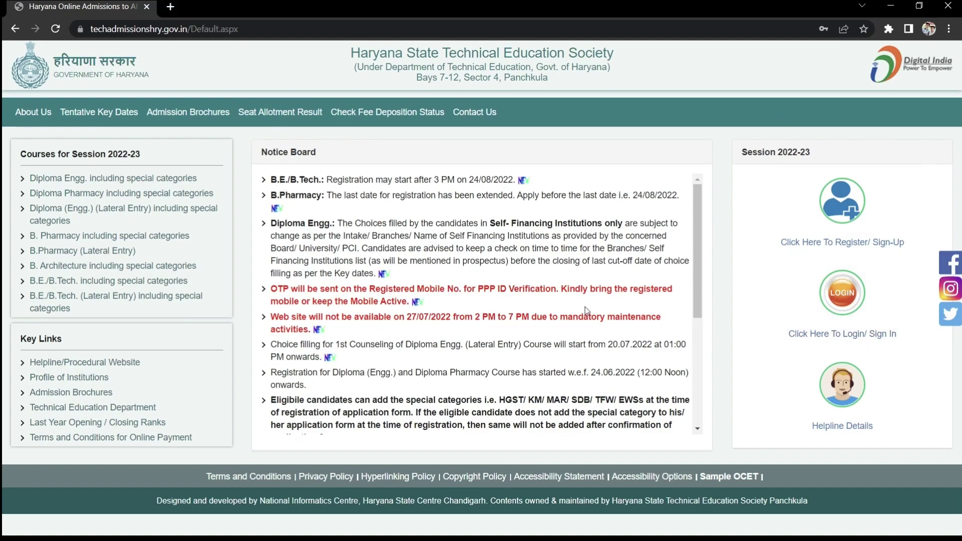
Log in for B.E./B.Tech with the registration ID, account password and image code.
{"action": "left_click", "coordinate": [832, 303]}
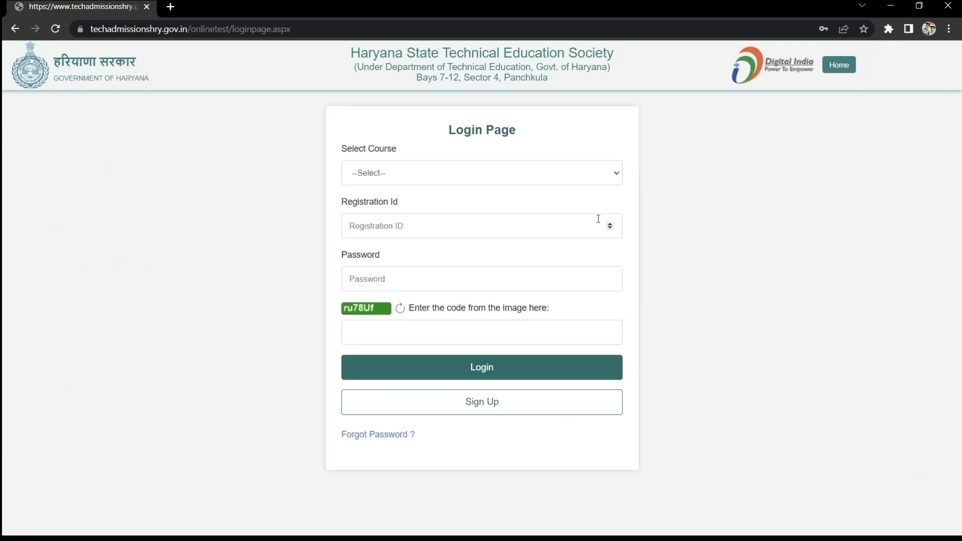
{"action": "left_click", "coordinate": [614, 178]}
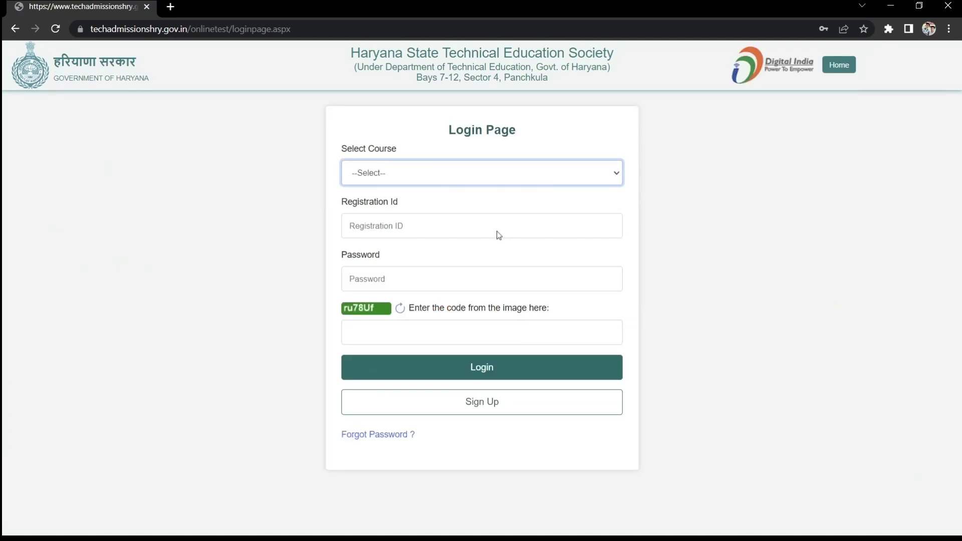
{"action": "left_click", "coordinate": [484, 242]}
{"action": "left_click", "coordinate": [473, 223]}
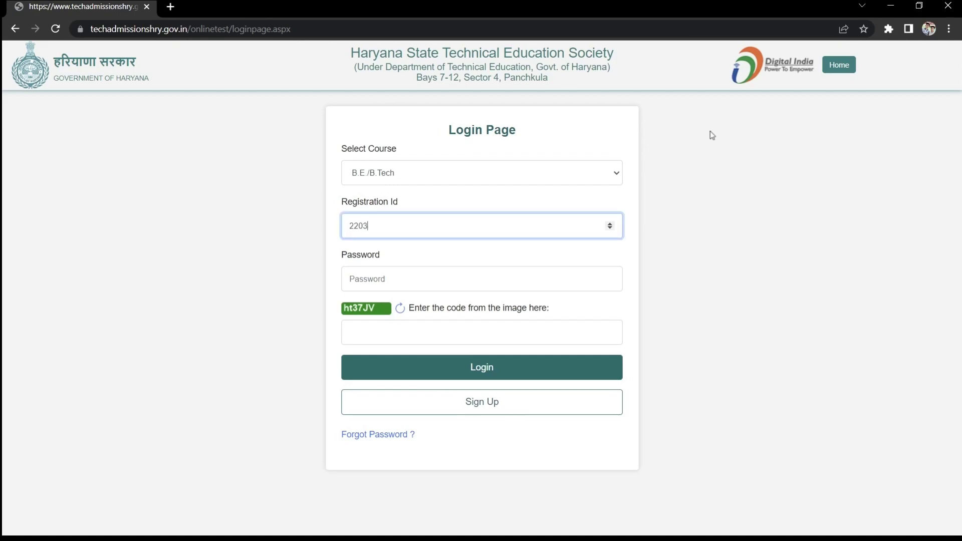
{"action": "left_click", "coordinate": [476, 273]}
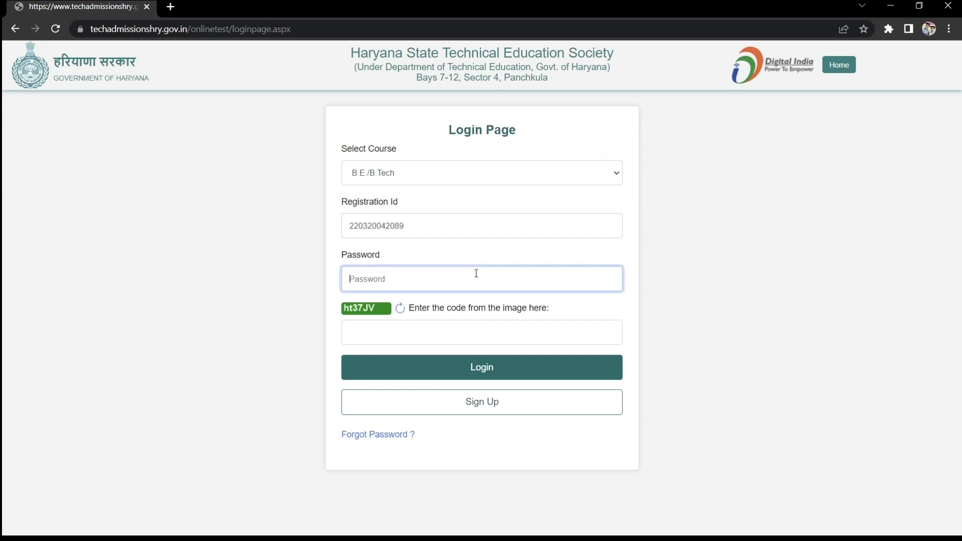
{"action": "type", "text": "********"}
{"action": "left_click", "coordinate": [412, 339]}
{"action": "type", "text": "ht37J"}
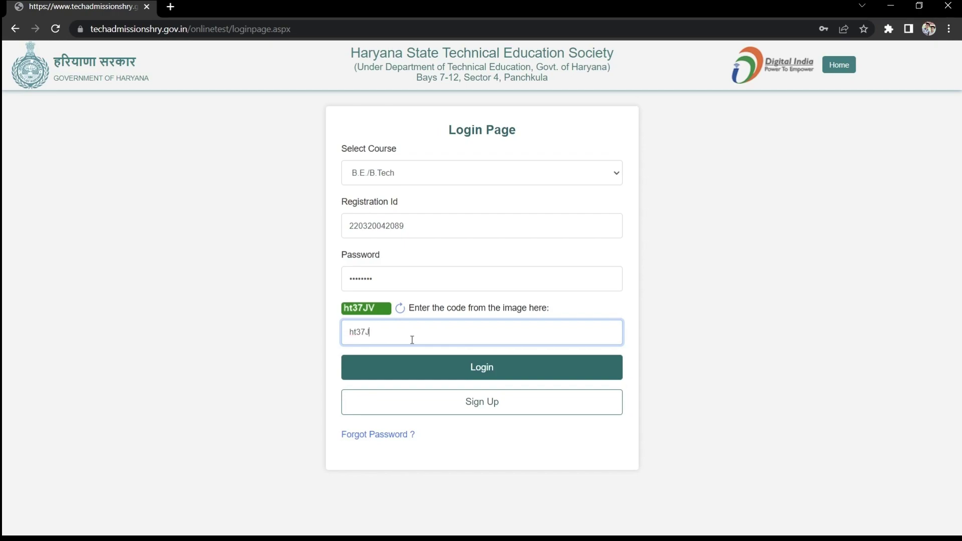
{"action": "type", "text": "V"}
{"action": "left_click", "coordinate": [461, 376]}
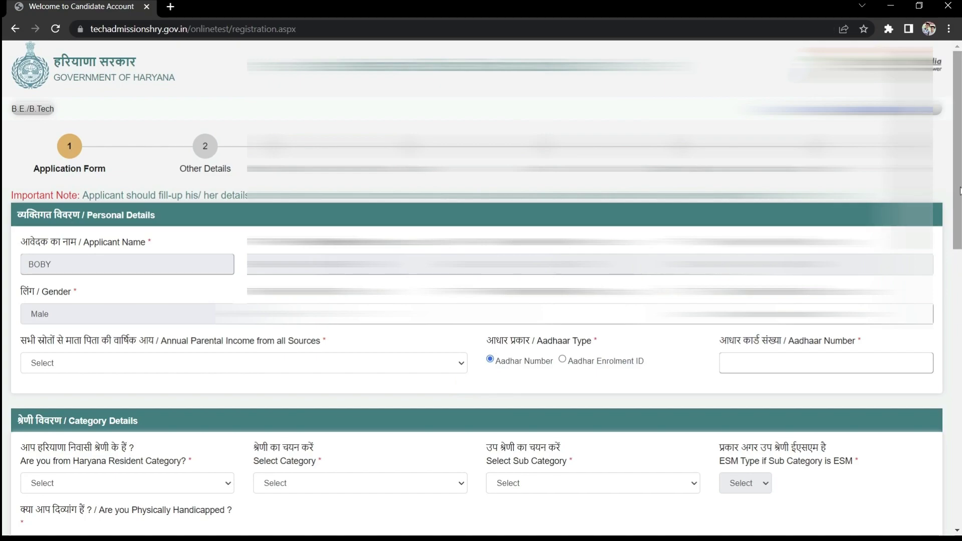
Set annual parental income to the Rs 1,00,000–1,80,000 band.
{"action": "scroll", "coordinate": [595, 249], "scroll_direction": "down", "scroll_amount": 2}
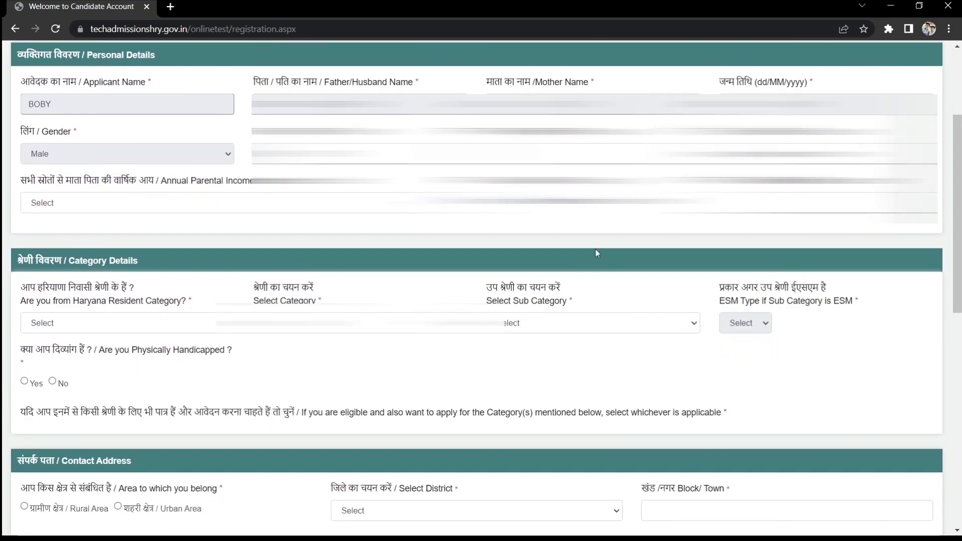
{"action": "left_click", "coordinate": [387, 204]}
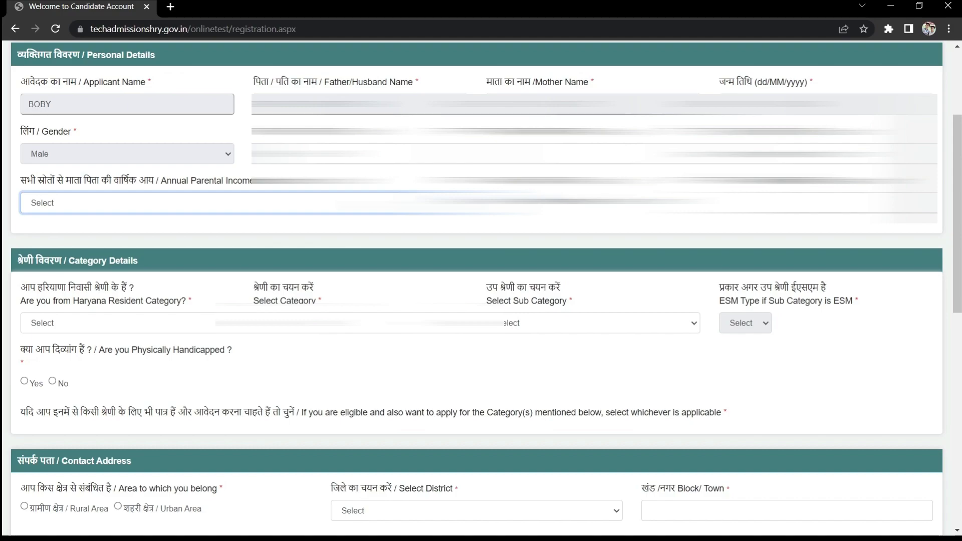
{"action": "left_click", "coordinate": [188, 254]}
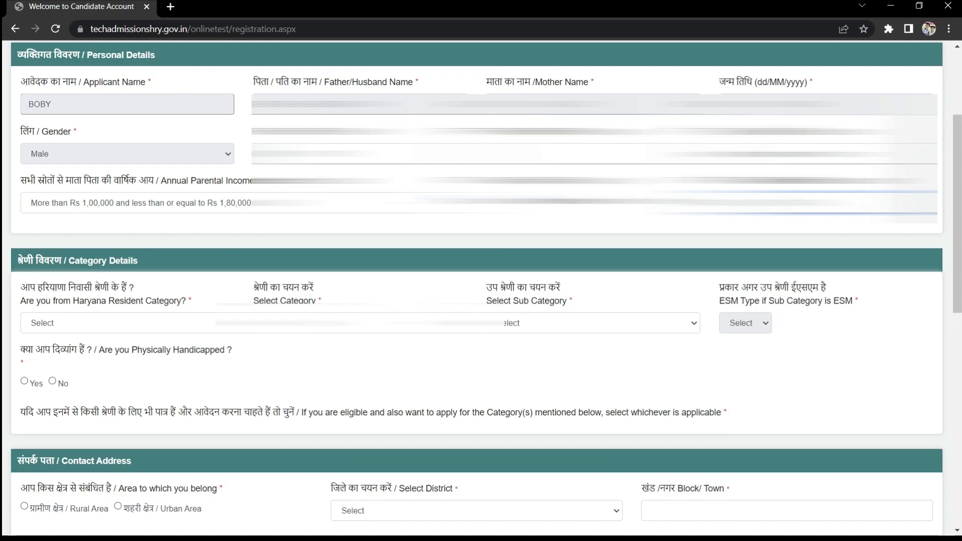
Set Haryana resident Yes, category Backward Class A of Haryana, sub category Open, handicapped No.
{"action": "scroll", "coordinate": [476, 301], "scroll_direction": "down", "scroll_amount": 3}
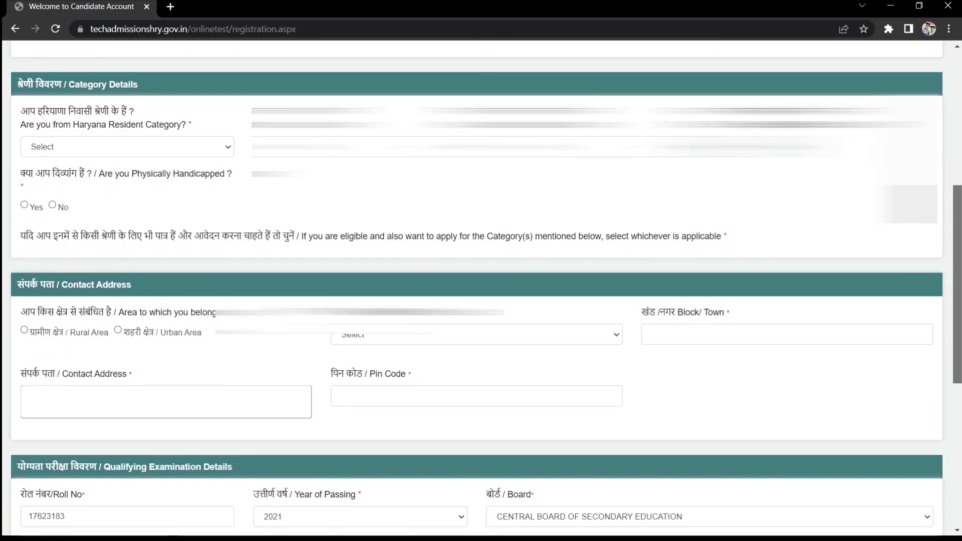
{"action": "left_click", "coordinate": [170, 148]}
{"action": "key", "text": "Down"}
{"action": "key", "text": "Tab"}
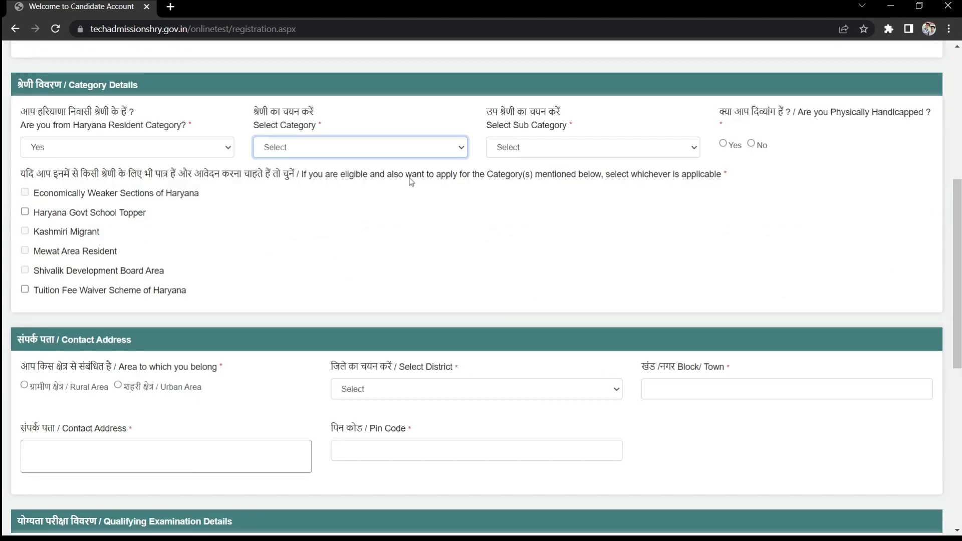
{"action": "key", "text": "Down"}
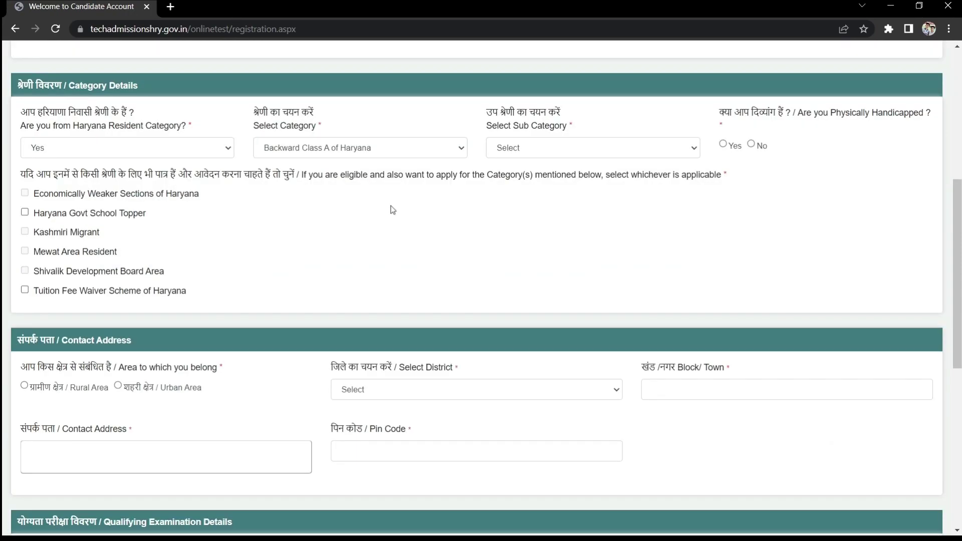
{"action": "left_click", "coordinate": [635, 148]}
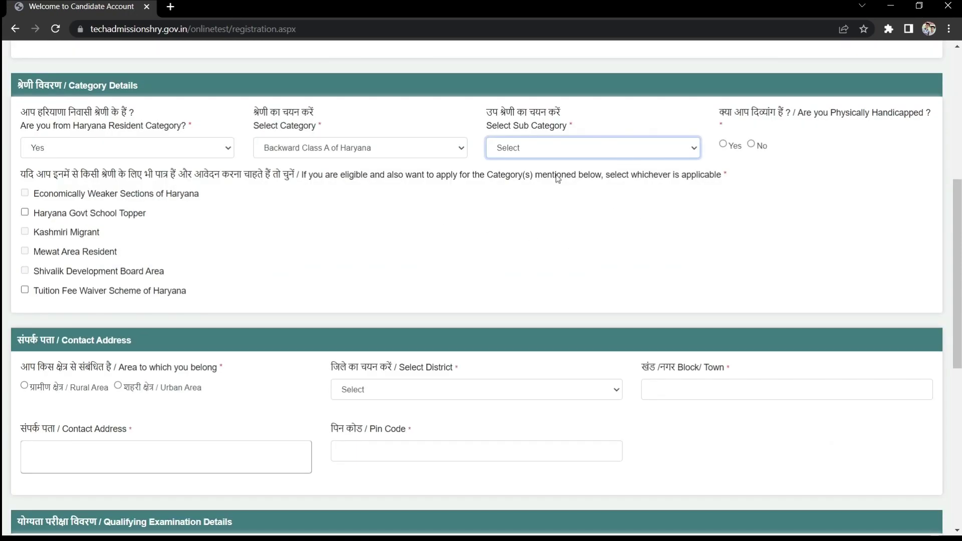
{"action": "key", "text": "Down"}
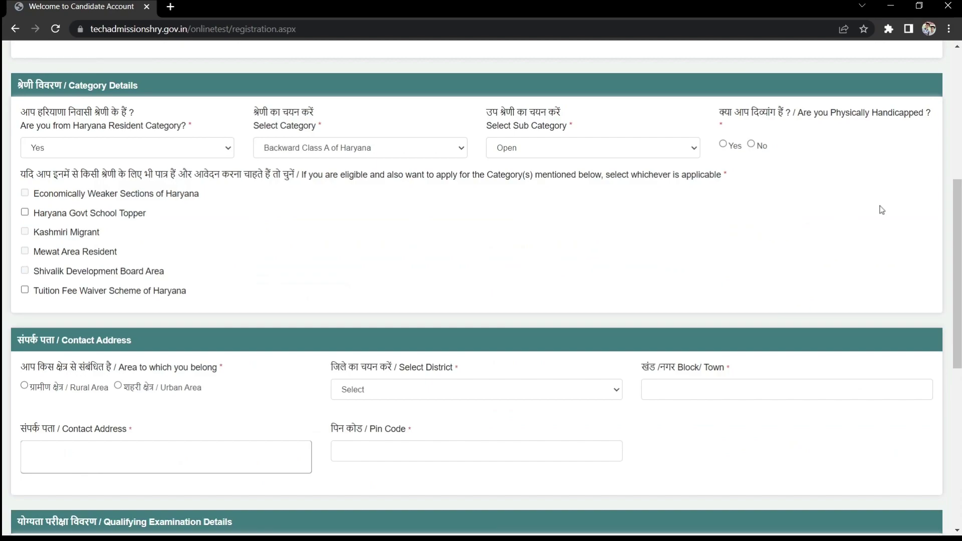
{"action": "left_click", "coordinate": [750, 144]}
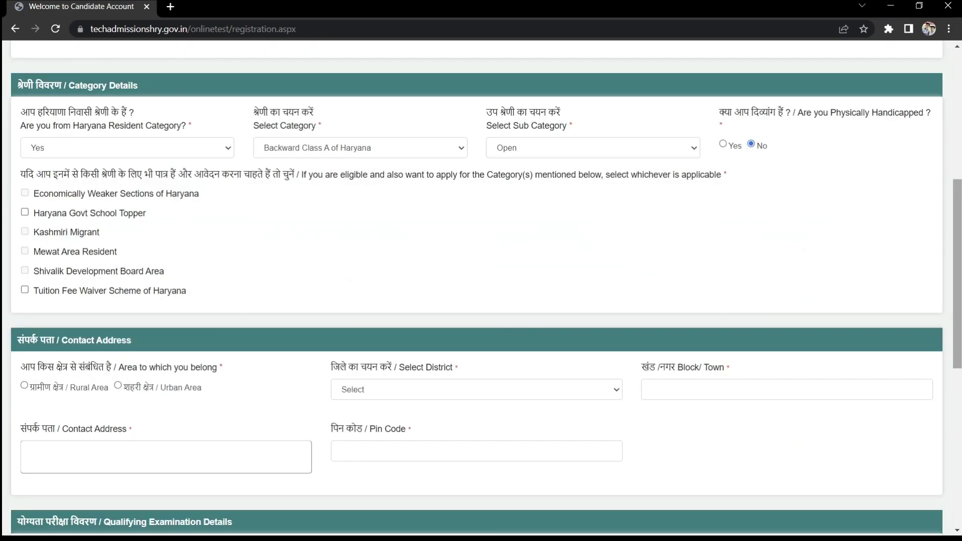
{"action": "scroll", "coordinate": [259, 187], "scroll_direction": "down", "scroll_amount": 1}
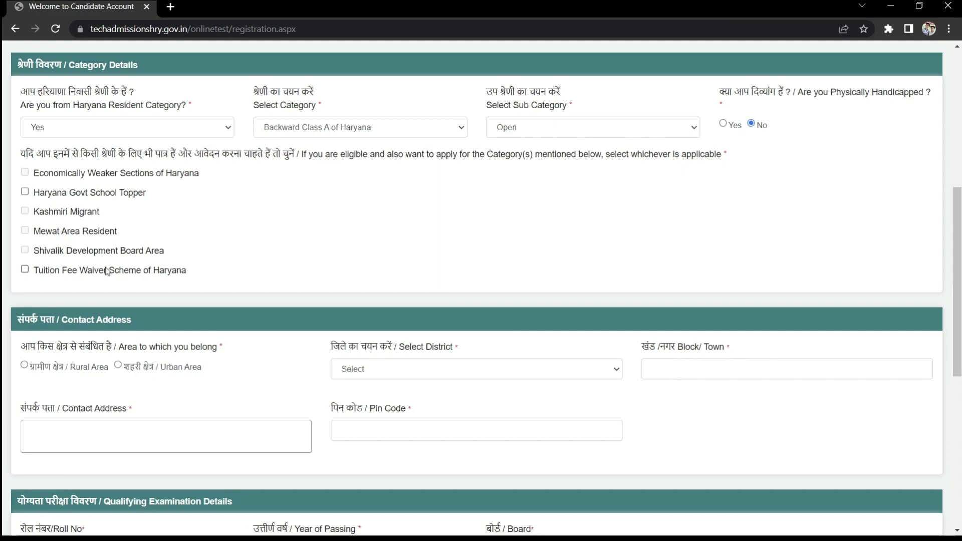
Fill in the address: Urban area, district Faridabad, town Ballabgarh, and the pasted contact address.
{"action": "scroll", "coordinate": [107, 271], "scroll_direction": "down", "scroll_amount": 4}
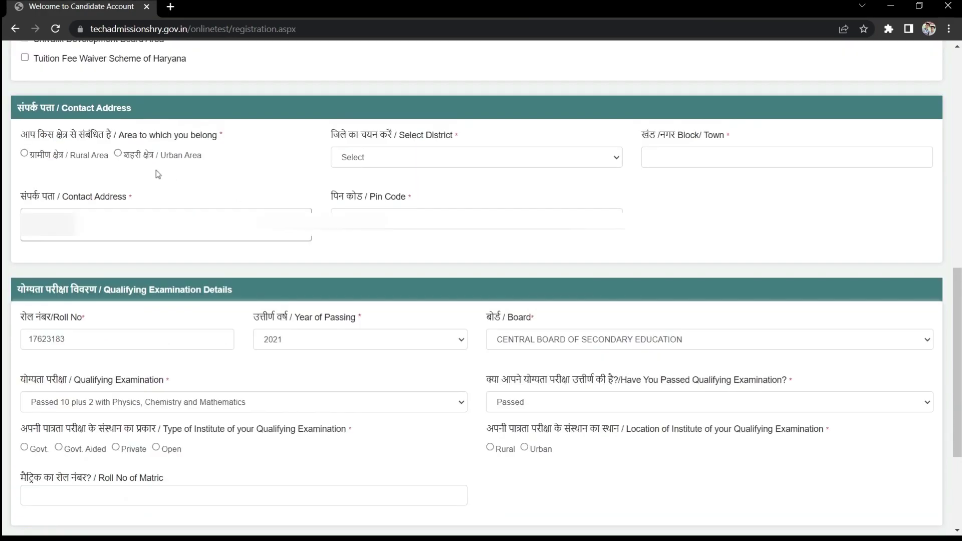
{"action": "left_click", "coordinate": [119, 154]}
{"action": "left_click", "coordinate": [451, 166]}
{"action": "key", "text": "f"}
{"action": "left_click", "coordinate": [679, 157]}
{"action": "type", "text": "Ball"}
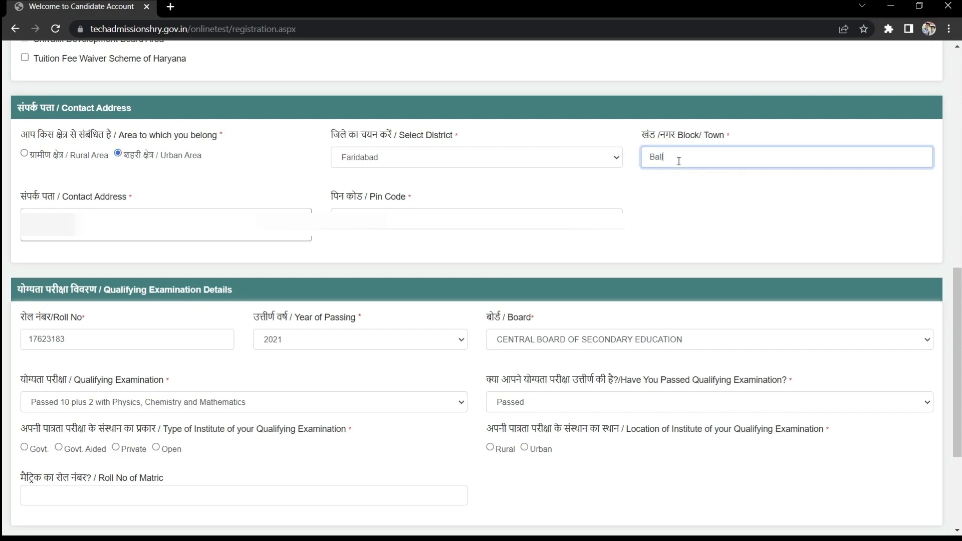
{"action": "type", "text": "abgarh"}
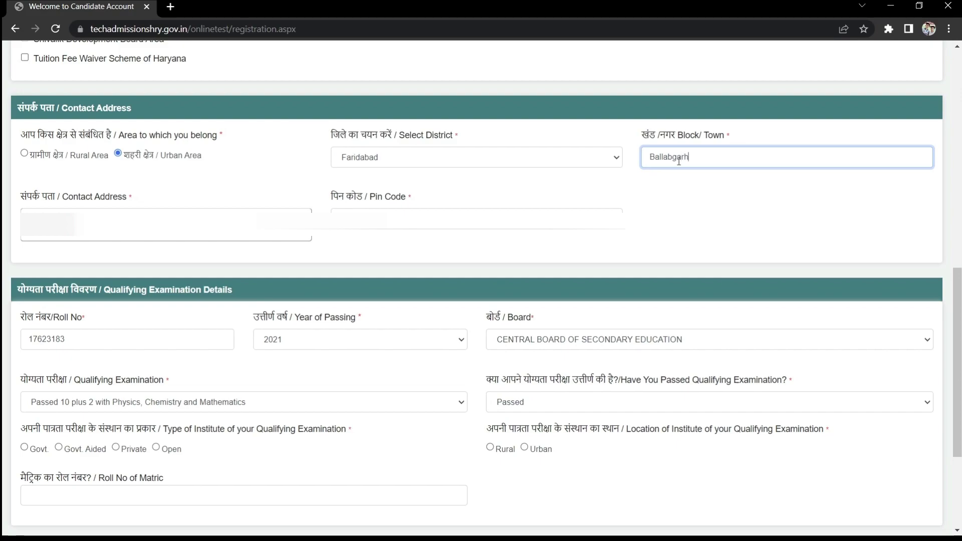
{"action": "key", "text": "Tab"}
{"action": "key", "text": "ctrl+v"}
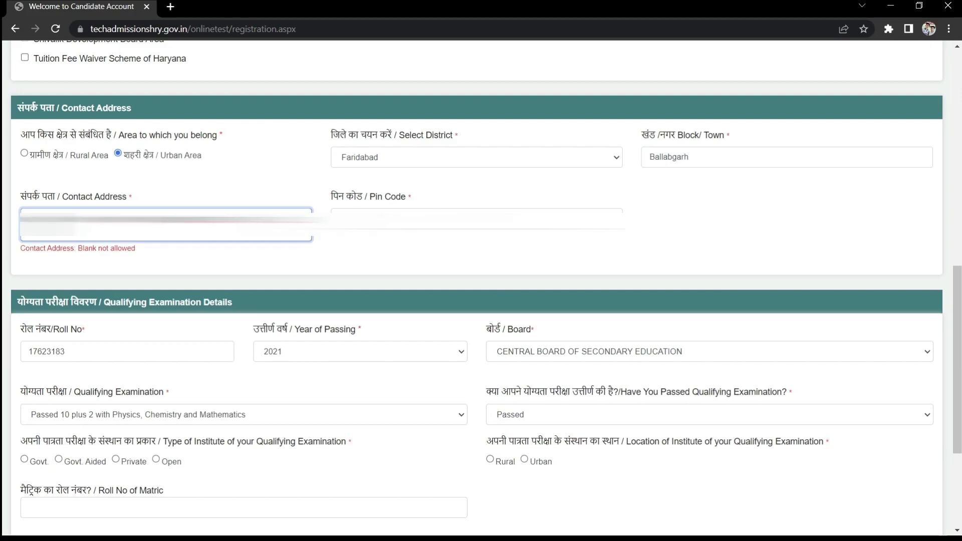
{"action": "left_click", "coordinate": [476, 219]}
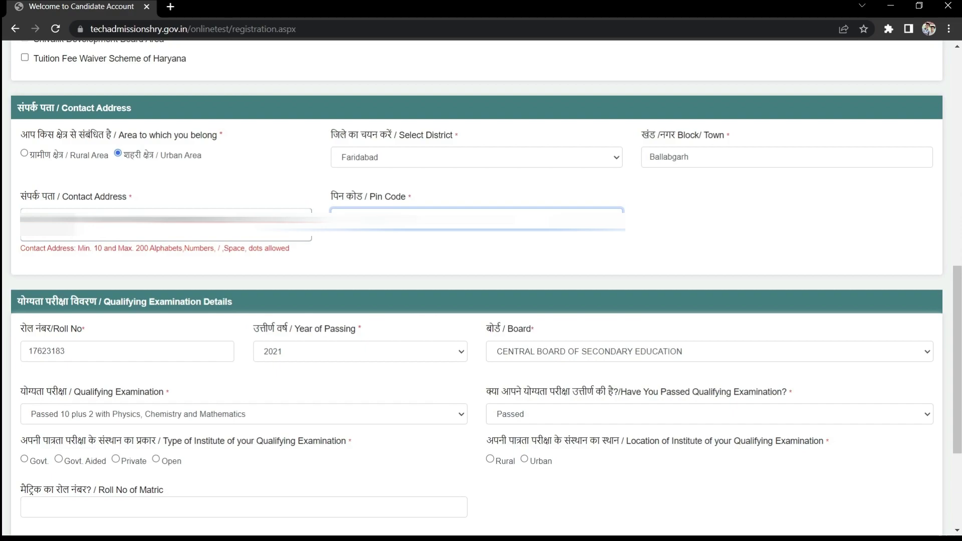
Mark the qualifying institute as Private and Urban, then enter the matric roll number and security code.
{"action": "scroll", "coordinate": [125, 269], "scroll_direction": "down", "scroll_amount": 4}
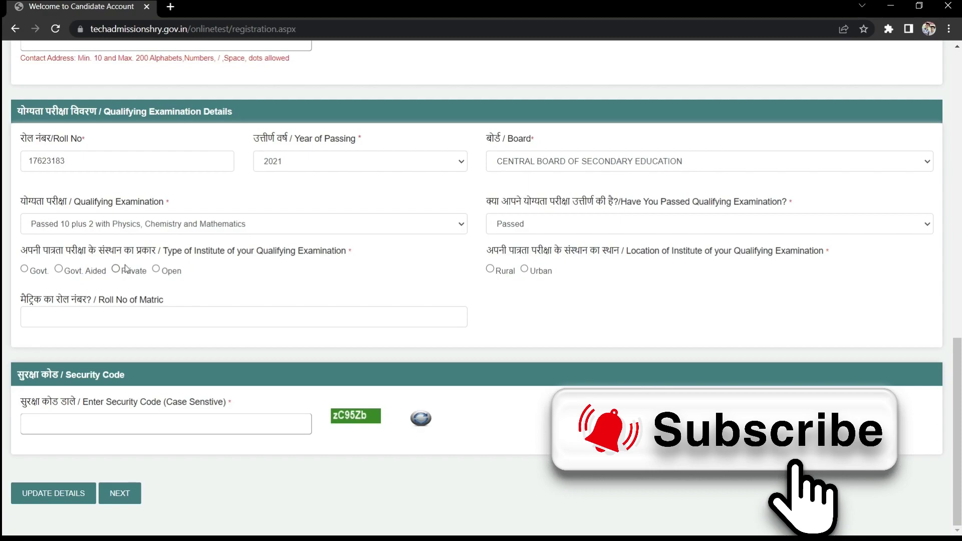
{"action": "left_click", "coordinate": [117, 269]}
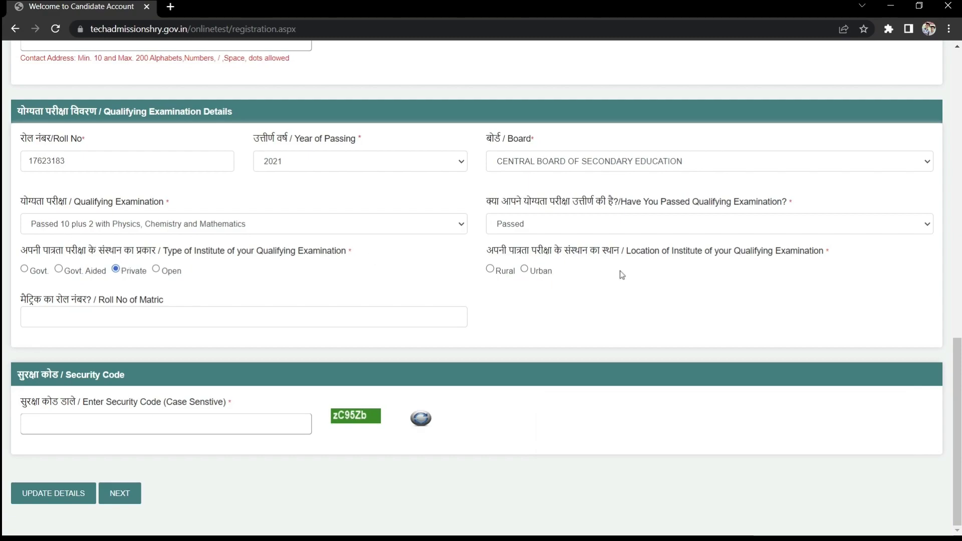
{"action": "left_click", "coordinate": [524, 269]}
{"action": "left_click", "coordinate": [201, 317]}
{"action": "left_click", "coordinate": [182, 422]}
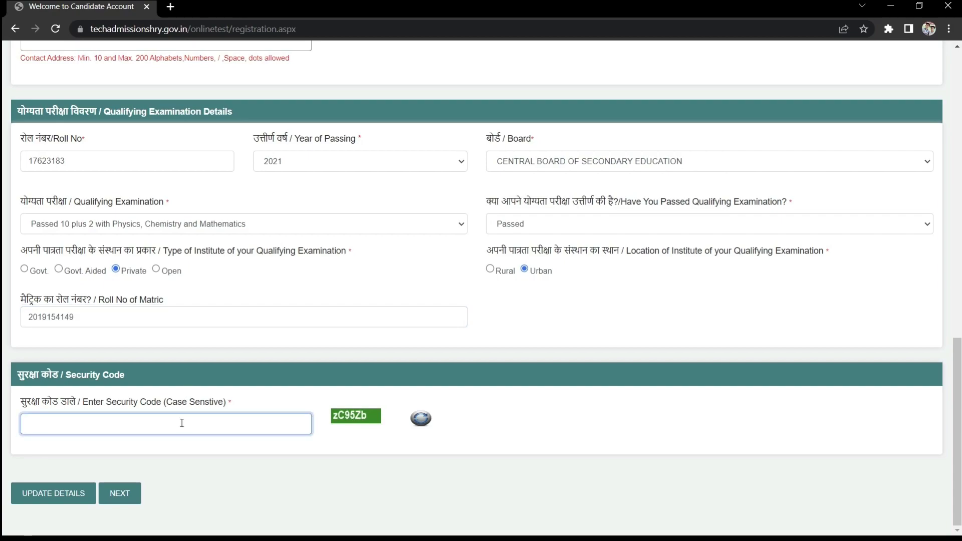
{"action": "type", "text": "zC95Z"}
Submit the details, dismiss the contact address length error, then resubmit the corrected form.
{"action": "left_click", "coordinate": [56, 492]}
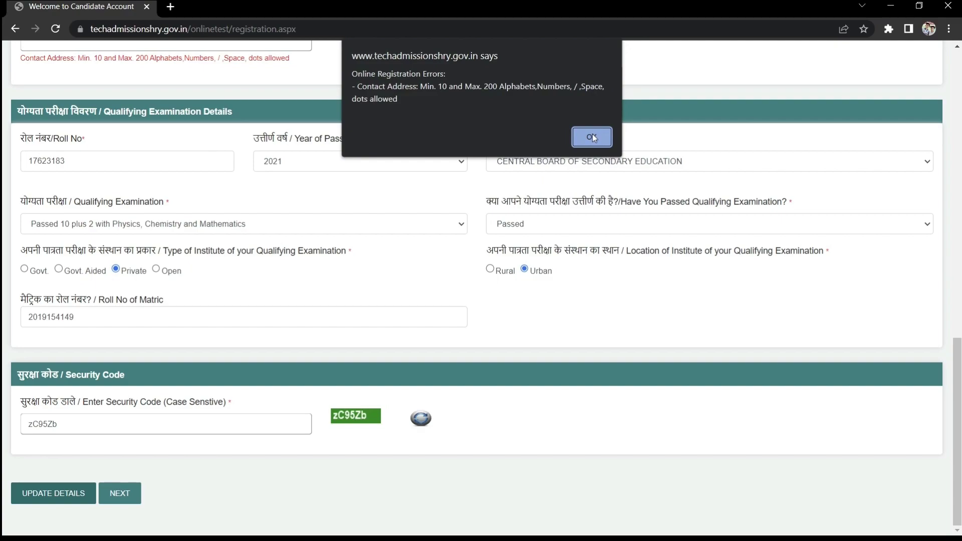
{"action": "left_click", "coordinate": [592, 135]}
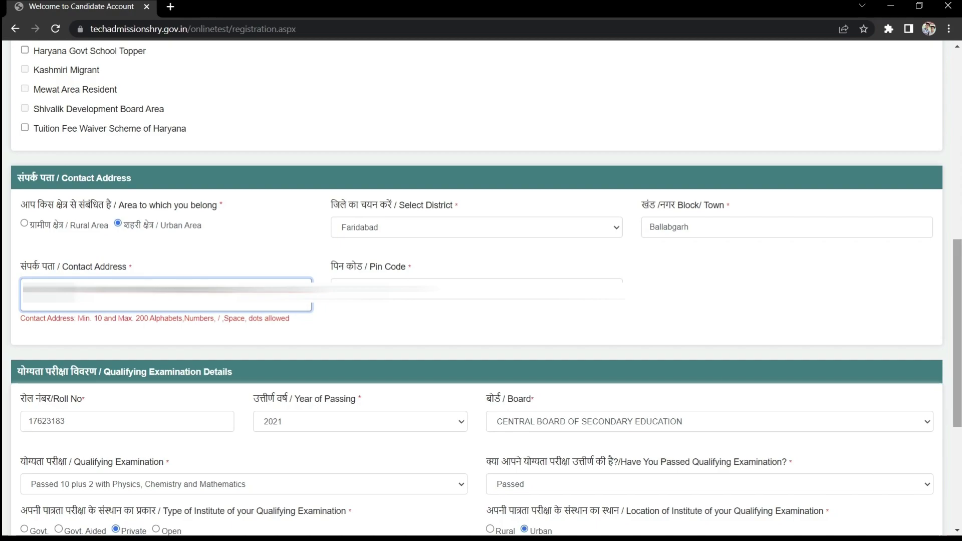
{"action": "scroll", "coordinate": [222, 339], "scroll_direction": "down", "scroll_amount": 5}
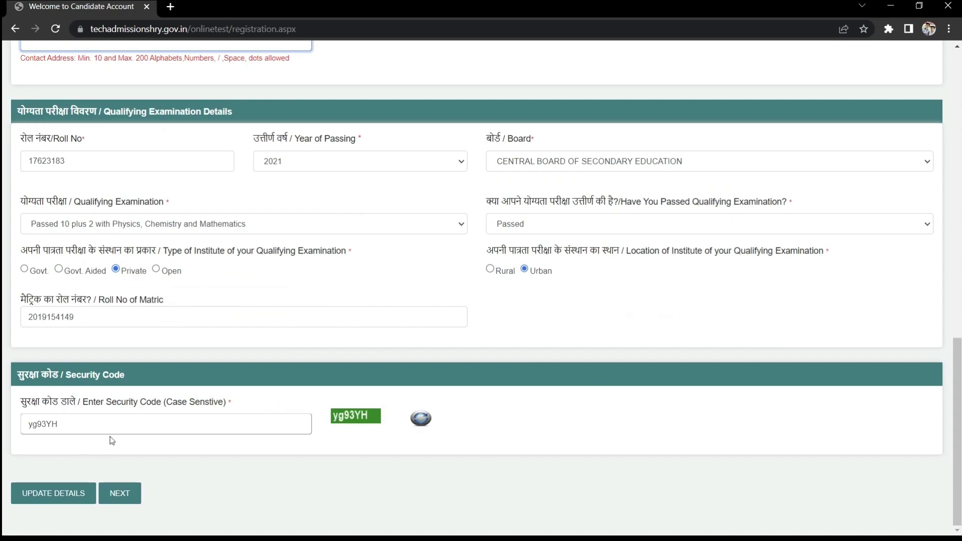
{"action": "left_click", "coordinate": [77, 493]}
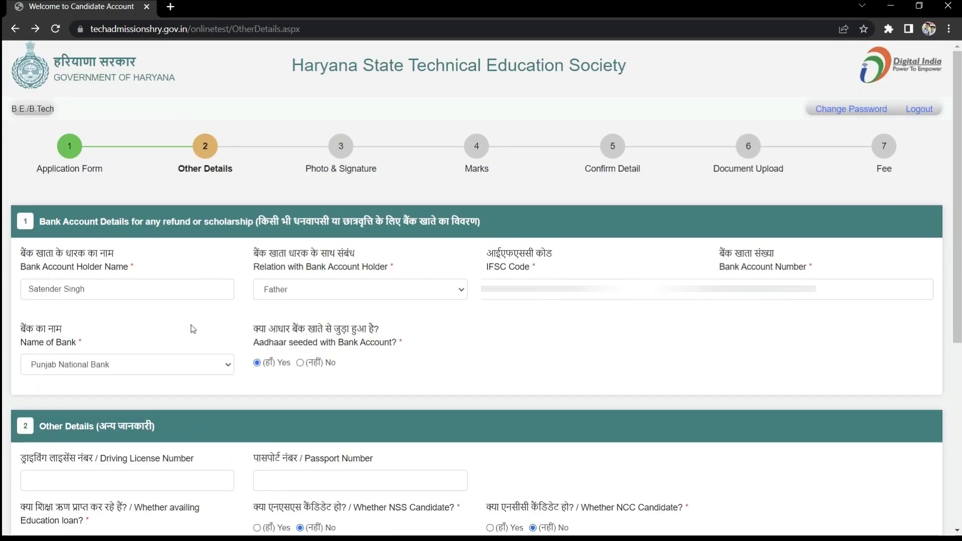
Enter the security code and load the family members linked to the PPP Id.
{"action": "scroll", "coordinate": [586, 332], "scroll_direction": "down", "scroll_amount": 6}
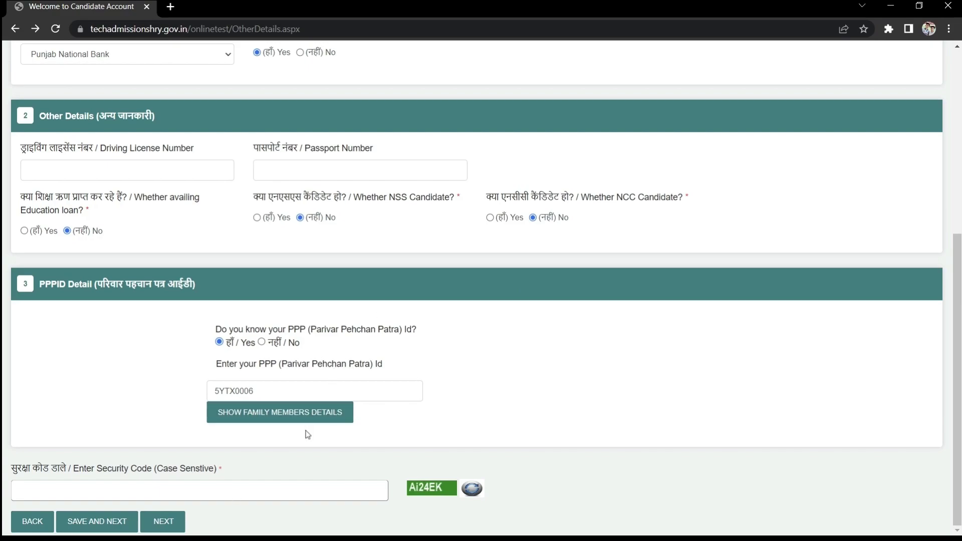
{"action": "left_click", "coordinate": [245, 497]}
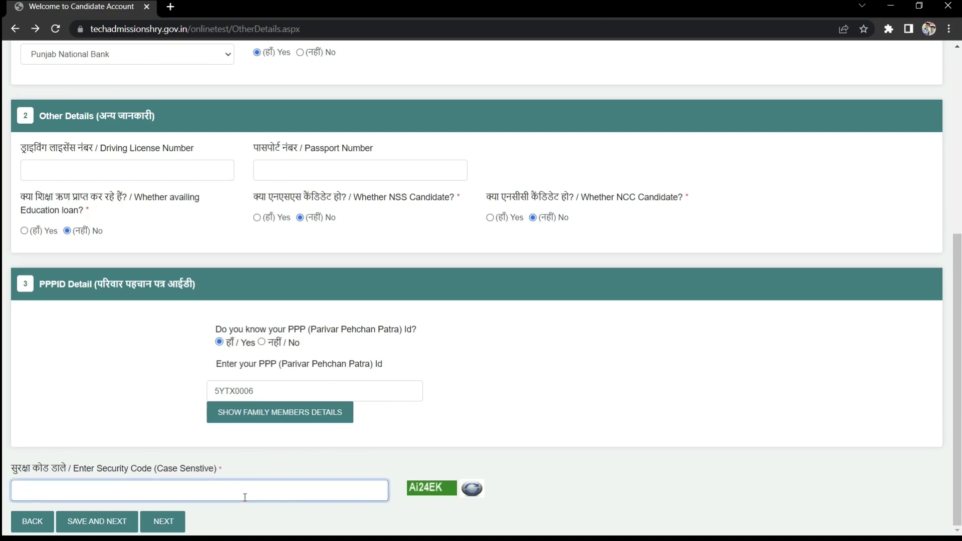
{"action": "type", "text": "Ai24"}
{"action": "key", "text": "Return"}
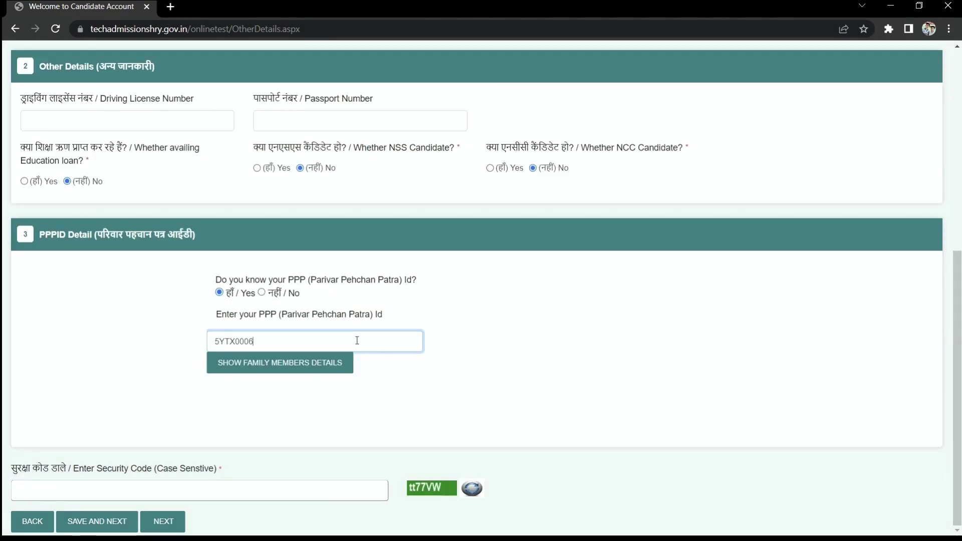
{"action": "left_click", "coordinate": [281, 365]}
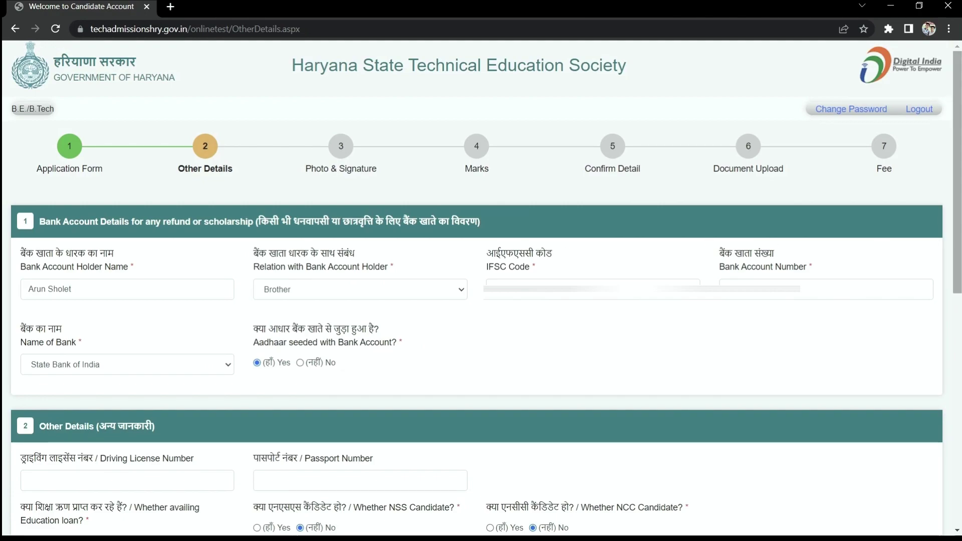
{"action": "scroll", "coordinate": [956, 479], "scroll_direction": "down", "scroll_amount": 10}
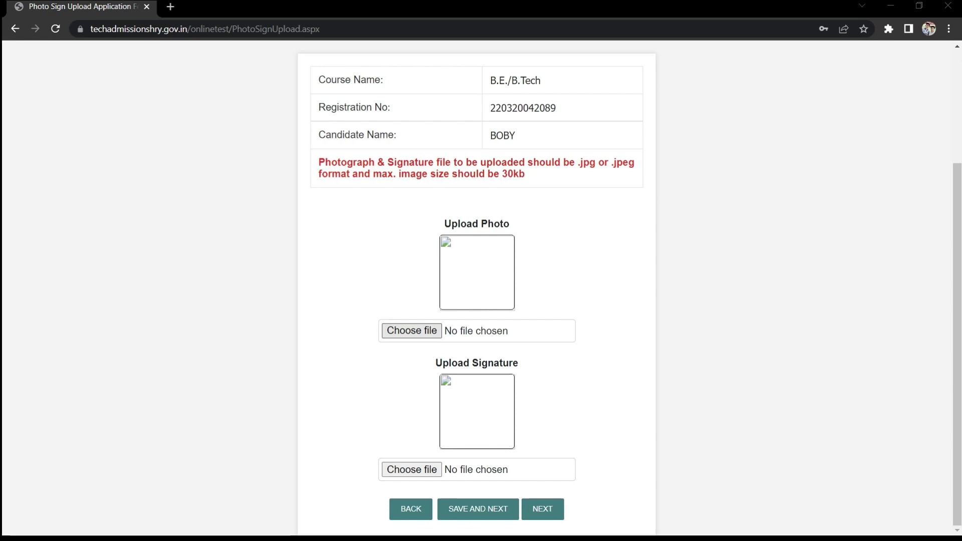
Choose the candidate's photo JPEG and save the photo and signature uploads.
{"action": "double_click", "coordinate": [370, 129]}
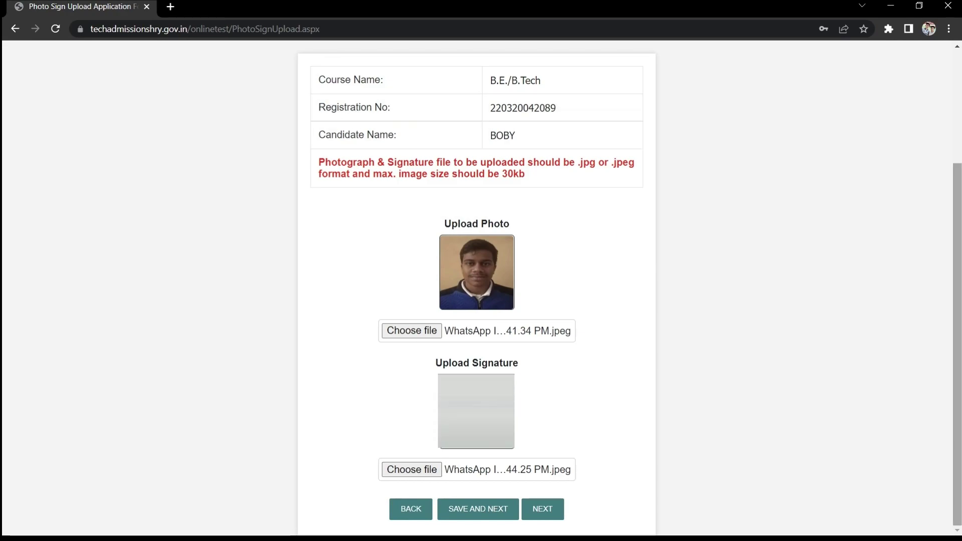
{"action": "left_click", "coordinate": [467, 510]}
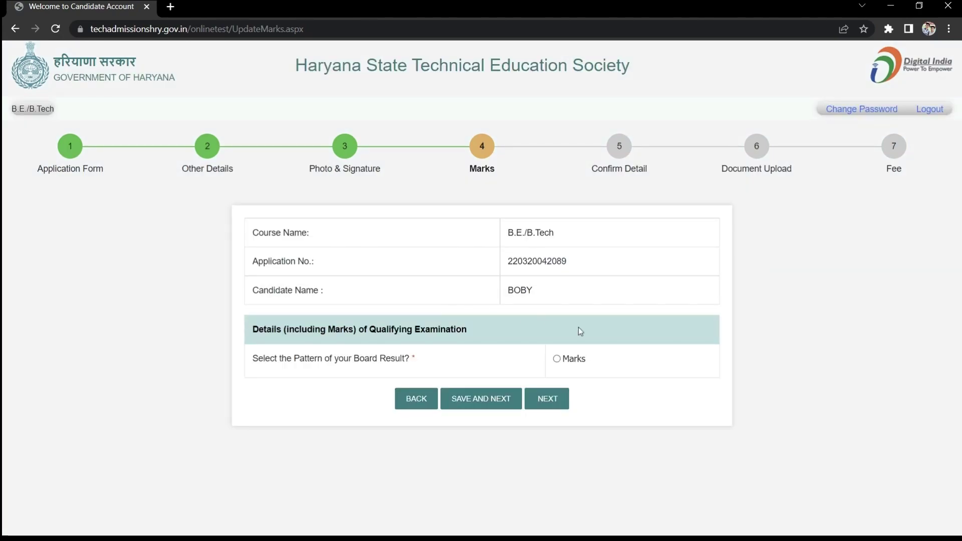
Choose the Marks result pattern and enter aggregate marks of 461 out of 600.
{"action": "left_click", "coordinate": [562, 358]}
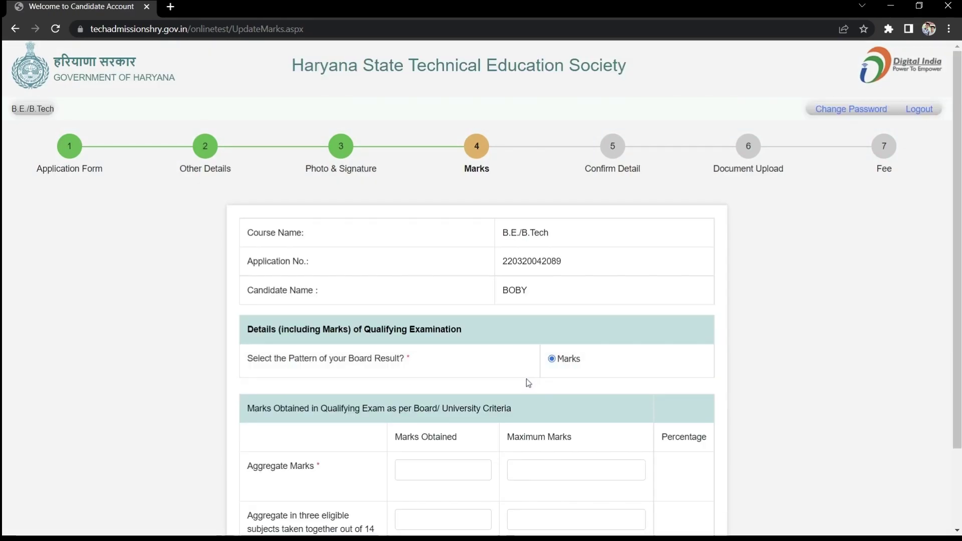
{"action": "scroll", "coordinate": [431, 375], "scroll_direction": "down", "scroll_amount": 2}
{"action": "left_click", "coordinate": [431, 375]}
{"action": "type", "text": "461"}
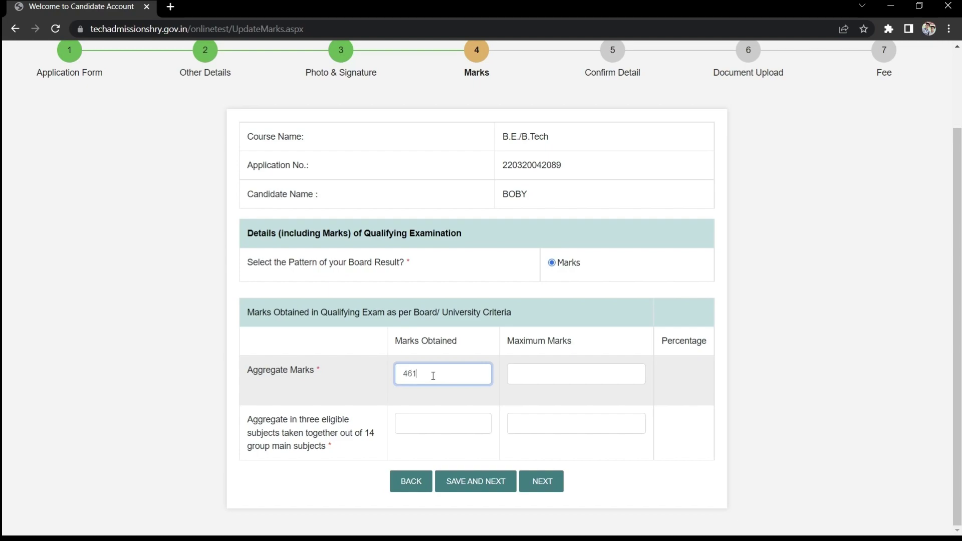
{"action": "left_click", "coordinate": [551, 381]}
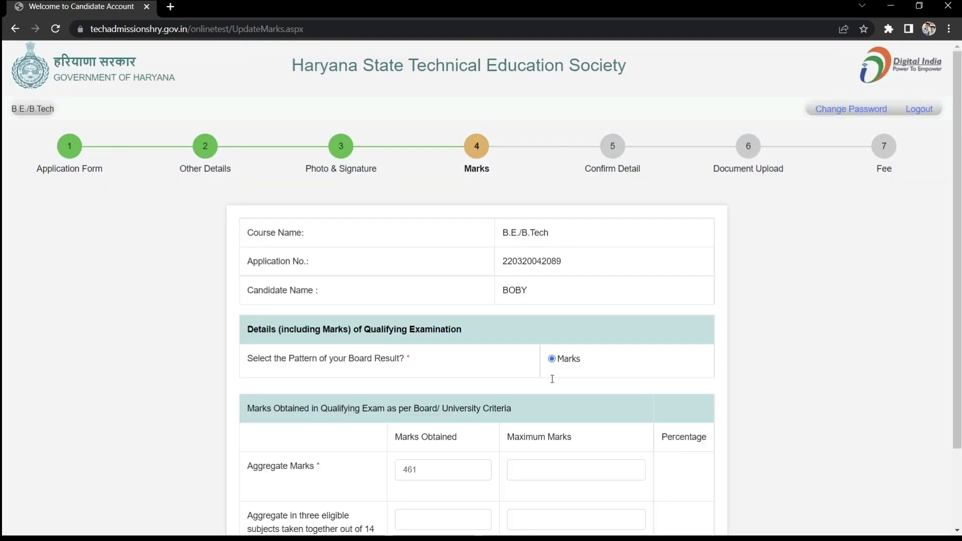
{"action": "left_click", "coordinate": [561, 466]}
{"action": "type", "text": "600"}
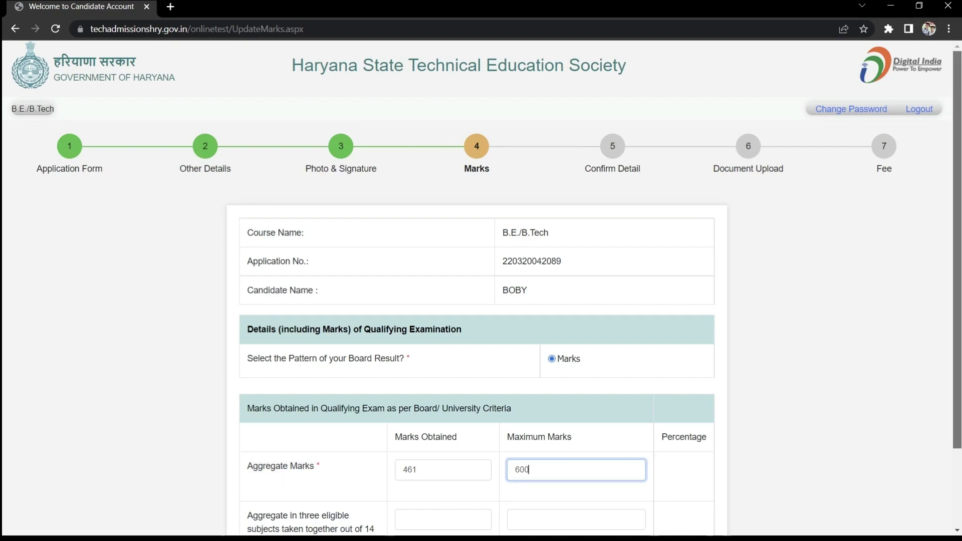
Enter 224 out of 300 for the three eligible subjects (74.67%) and save the marks.
{"action": "scroll", "coordinate": [952, 461], "scroll_direction": "down", "scroll_amount": 2}
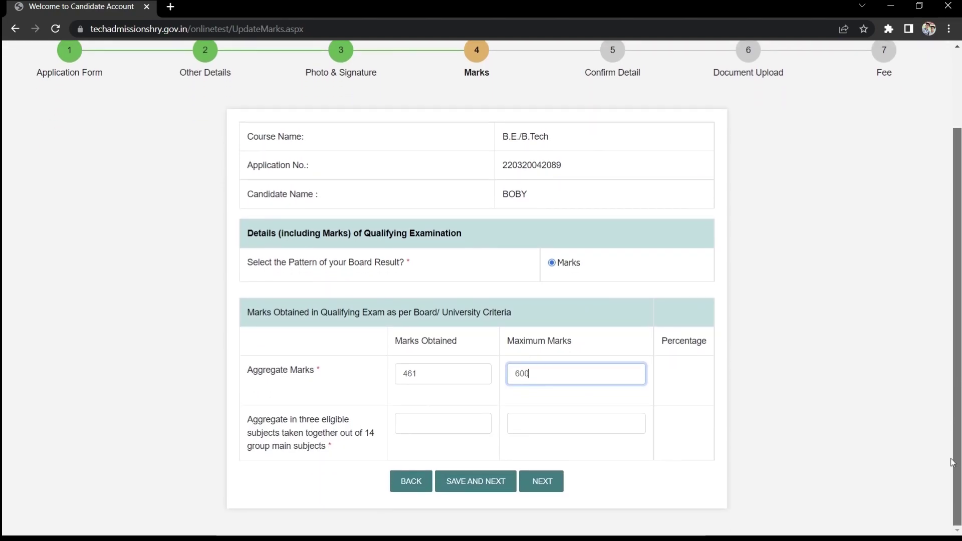
{"action": "left_click", "coordinate": [416, 425]}
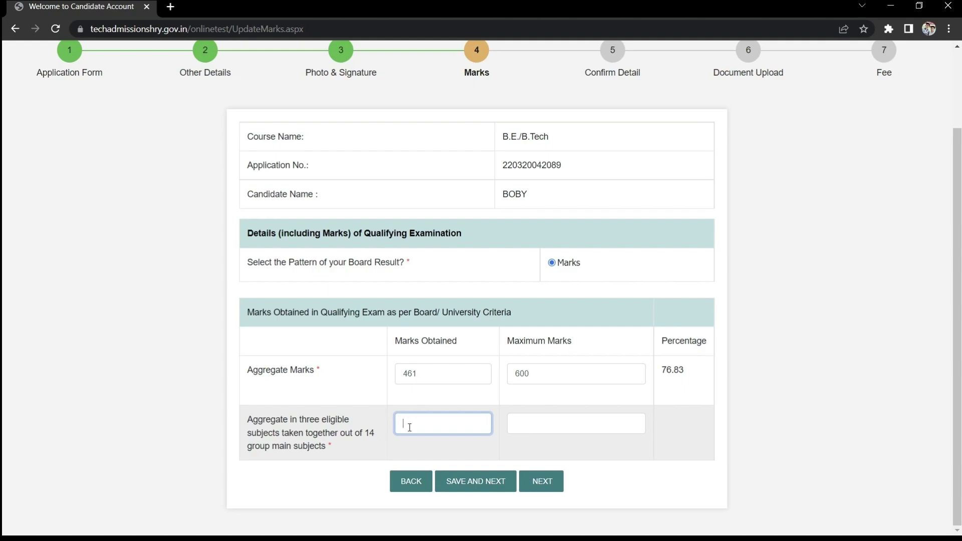
{"action": "type", "text": "224"}
{"action": "left_click", "coordinate": [546, 423]}
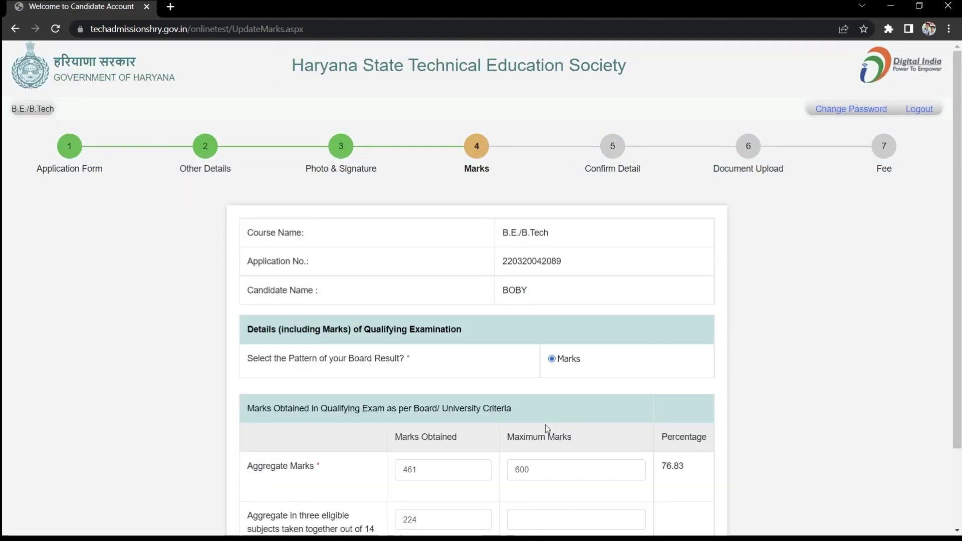
{"action": "scroll", "coordinate": [786, 381], "scroll_direction": "down", "scroll_amount": 2}
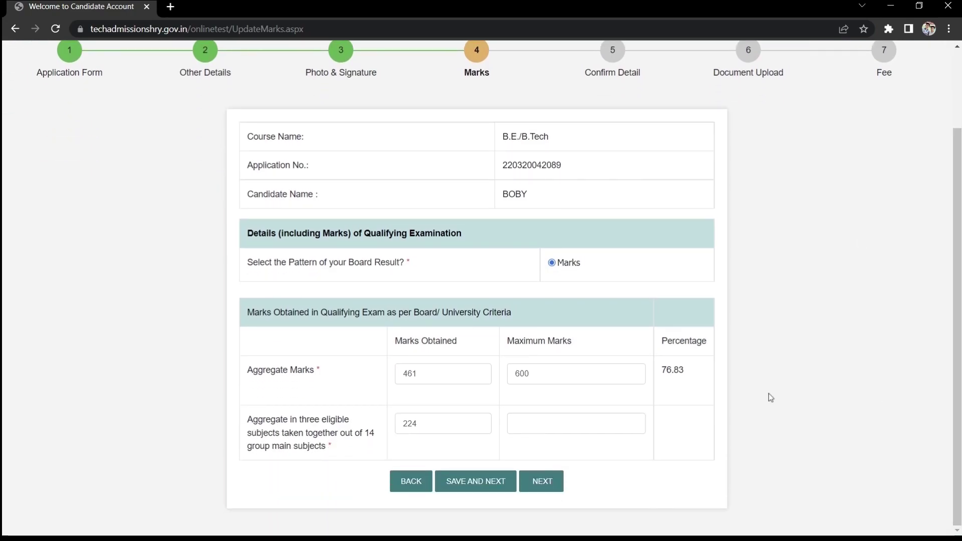
{"action": "left_click", "coordinate": [607, 424]}
{"action": "type", "text": "300"}
{"action": "left_click", "coordinate": [337, 449]}
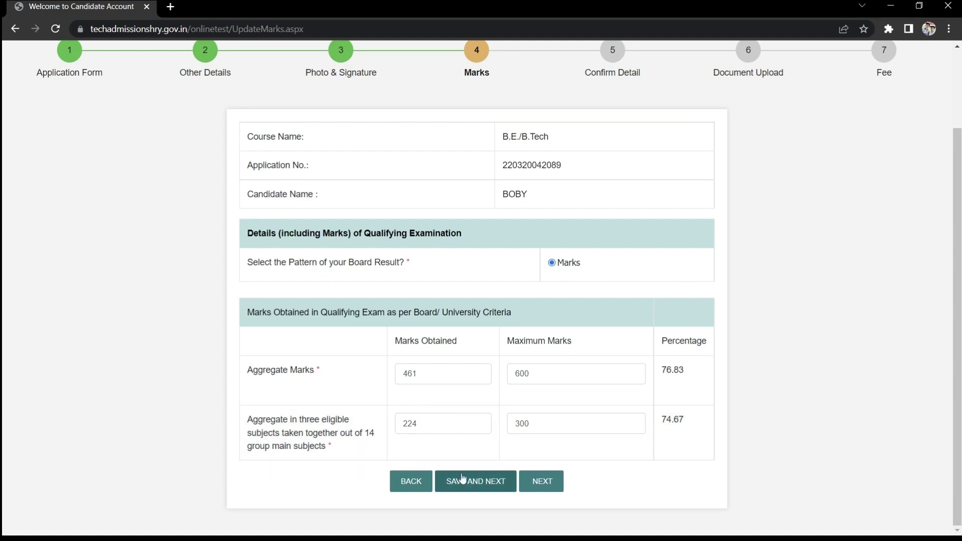
{"action": "left_click", "coordinate": [475, 484]}
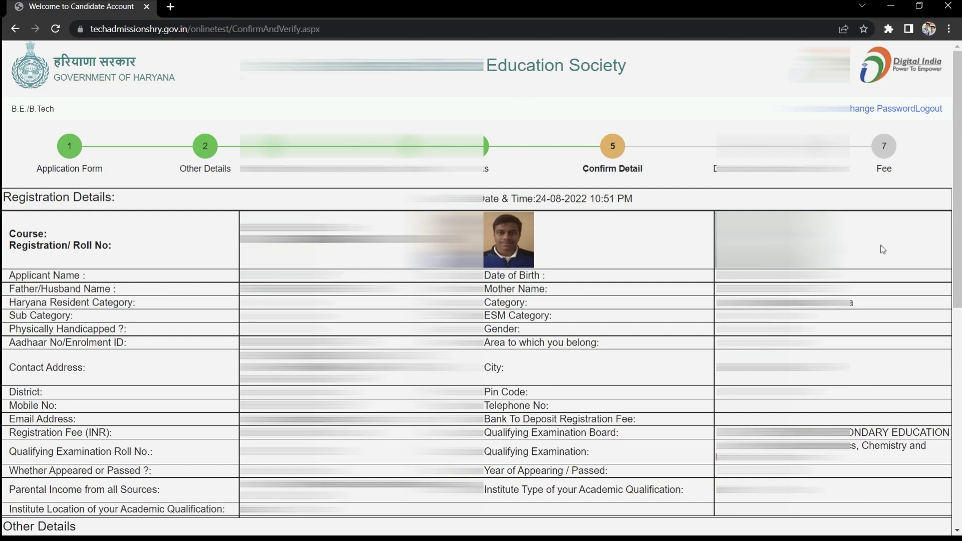
Confirm the application details, accepting that they can no longer be modified.
{"action": "left_click_drag", "start_coordinate": [958, 234], "coordinate": [938, 450]}
{"action": "left_click", "coordinate": [491, 524]}
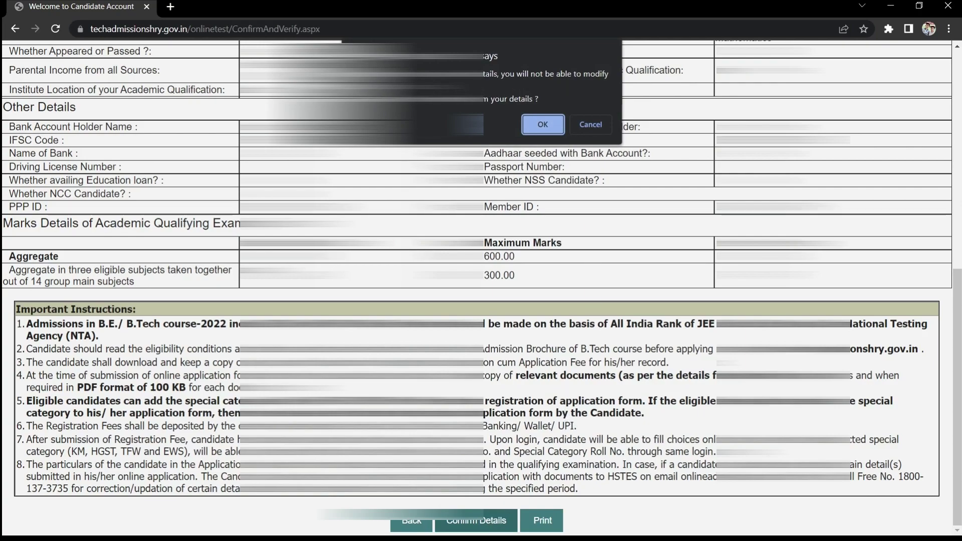
{"action": "left_click", "coordinate": [542, 125]}
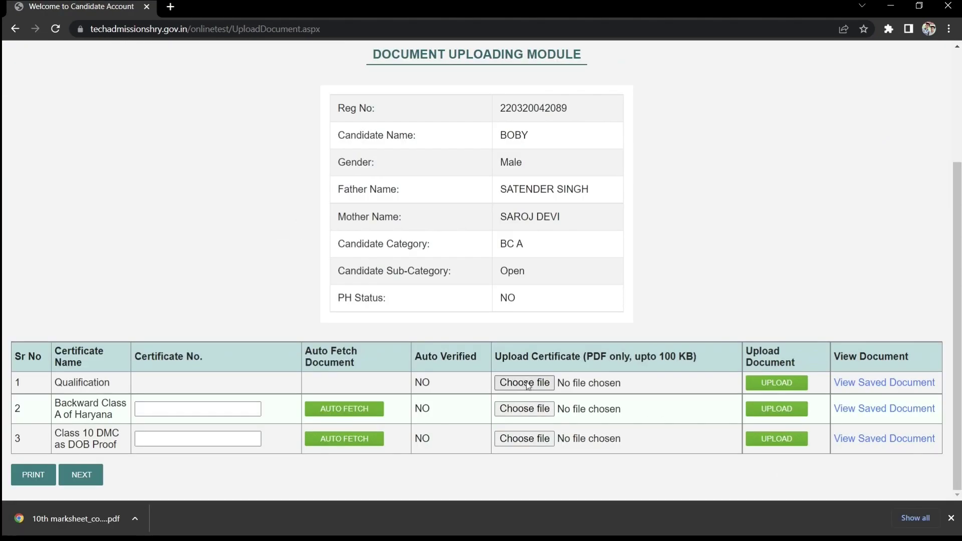
Upload the qualification marksheet PDF as the Qualification certificate.
{"action": "left_click", "coordinate": [518, 385]}
{"action": "key", "text": "Return"}
{"action": "left_click", "coordinate": [776, 383]}
{"action": "left_click", "coordinate": [537, 97]}
{"action": "left_click", "coordinate": [582, 103]}
Upload the caste certificate PDF for the Backward Class certificate row.
{"action": "scroll", "coordinate": [543, 281], "scroll_direction": "down", "scroll_amount": 3}
{"action": "left_click", "coordinate": [521, 408]}
{"action": "key", "text": "Return"}
{"action": "left_click", "coordinate": [777, 409]}
{"action": "left_click", "coordinate": [540, 99]}
{"action": "left_click", "coordinate": [591, 99]}
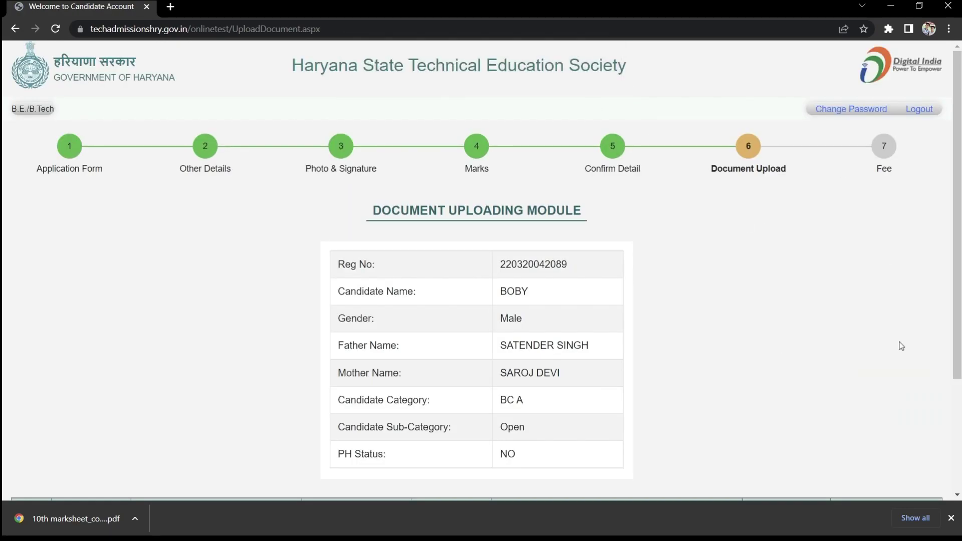
Upload the Class 10 DMC marksheet PDF and continue to the Fee Payment step.
{"action": "scroll", "coordinate": [882, 348], "scroll_direction": "down", "scroll_amount": 3}
{"action": "left_click", "coordinate": [525, 438]}
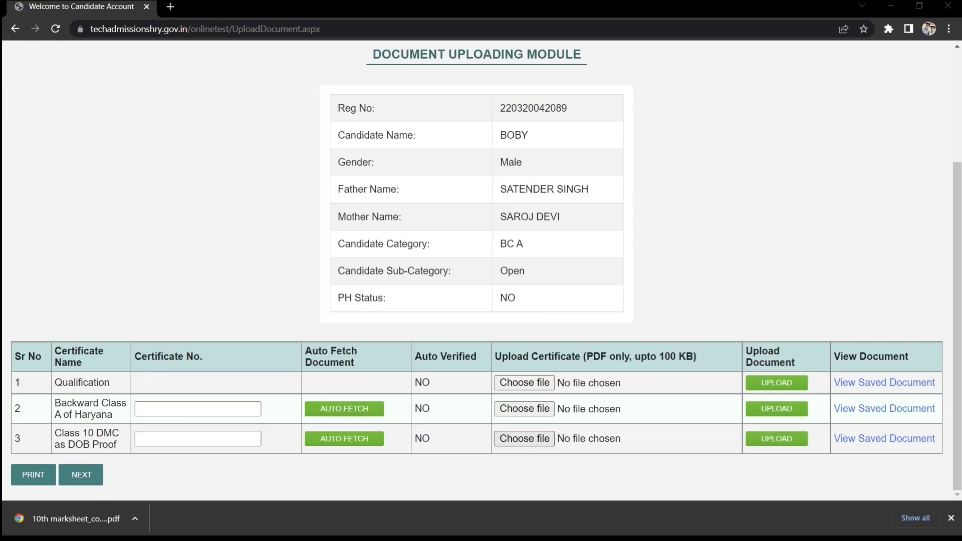
{"action": "key", "text": "Return"}
{"action": "left_click", "coordinate": [771, 440]}
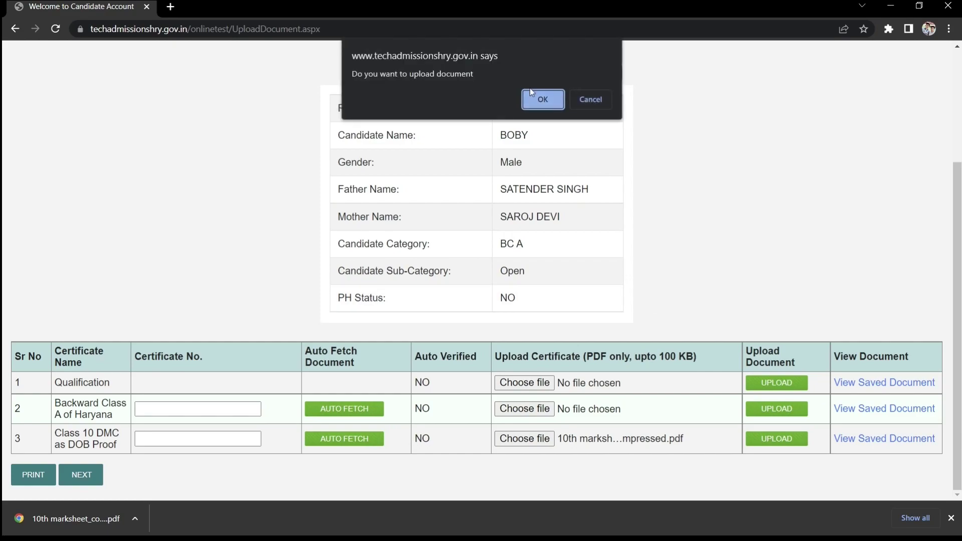
{"action": "left_click", "coordinate": [538, 98]}
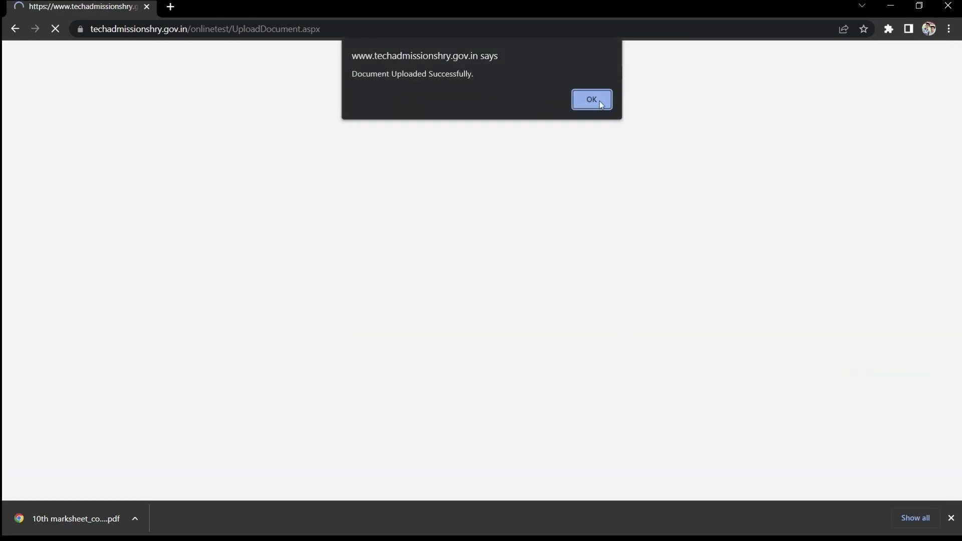
{"action": "left_click", "coordinate": [592, 99]}
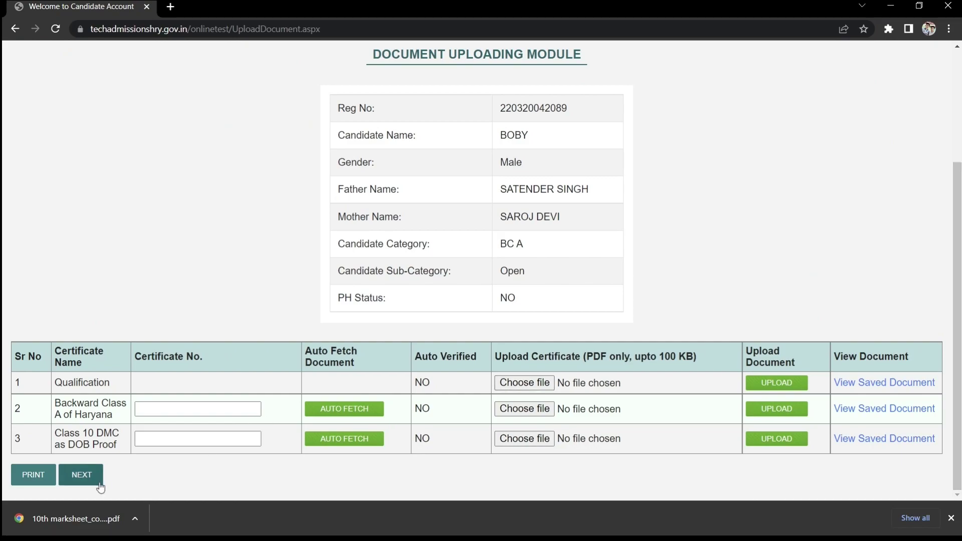
{"action": "left_click", "coordinate": [82, 475]}
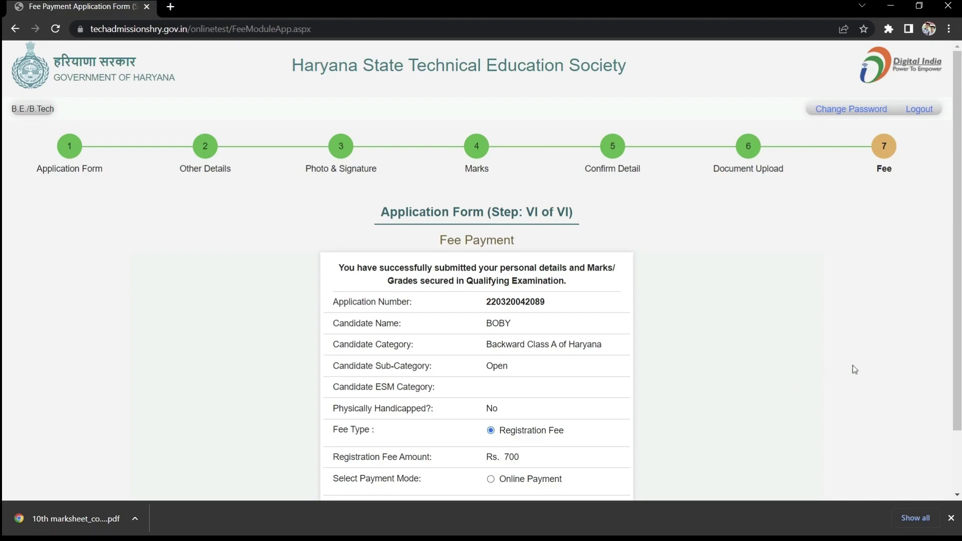
Choose Online Payment and pay the Rs. 700 registration fee via the PayU gateway.
{"action": "scroll", "coordinate": [502, 381], "scroll_direction": "down", "scroll_amount": 2}
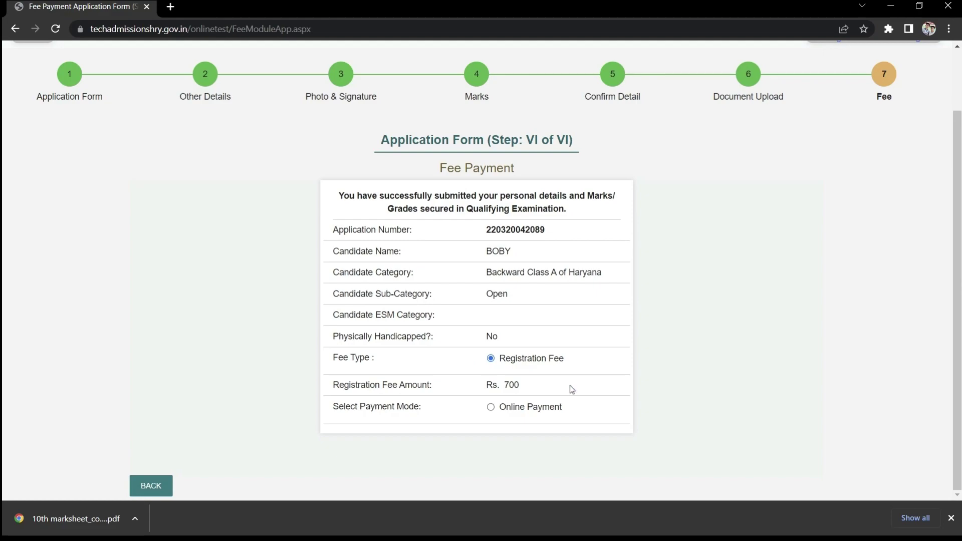
{"action": "left_click", "coordinate": [491, 406]}
{"action": "left_click_drag", "start_coordinate": [957, 306], "coordinate": [948, 467]}
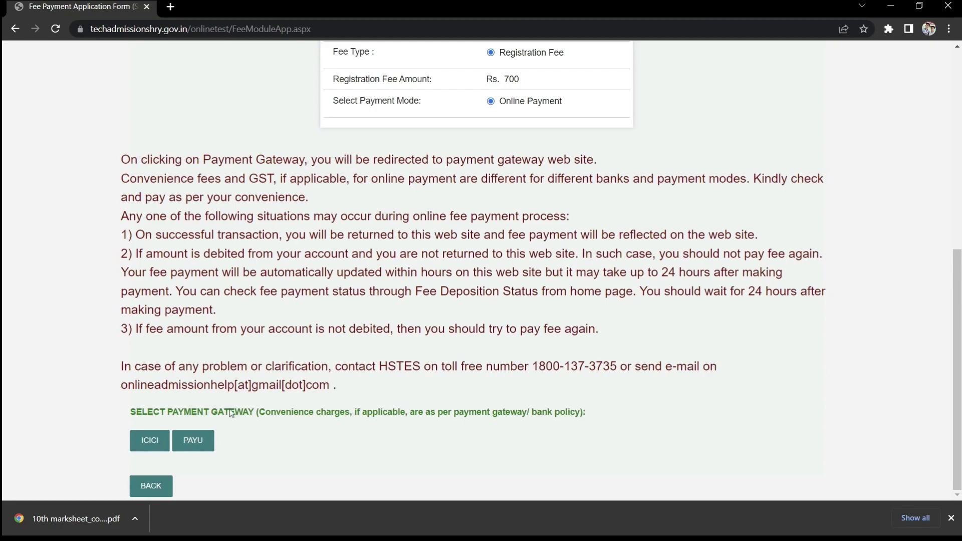
{"action": "left_click", "coordinate": [193, 440]}
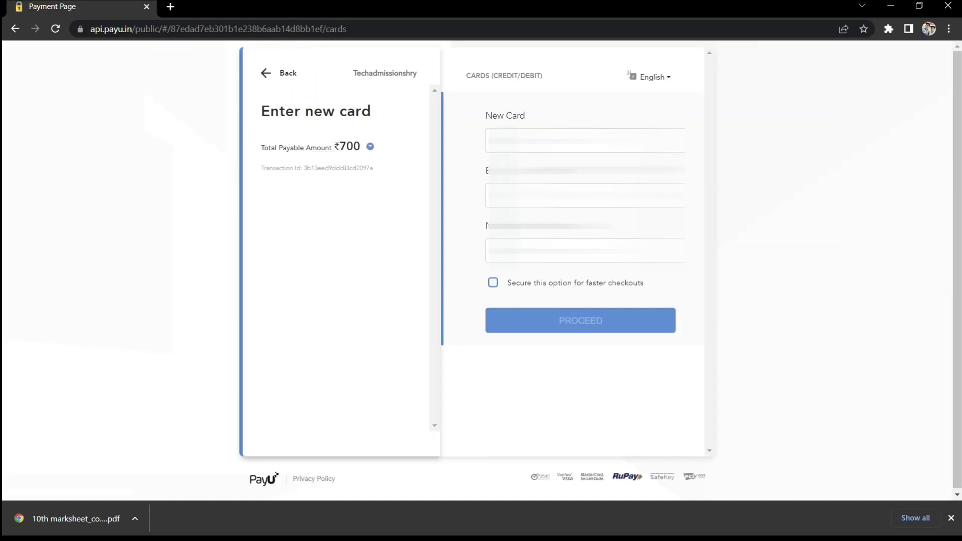
Enter the card number, expiry and cardholder name, and submit the ₹708.34 payment without saving the card.
{"action": "left_click", "coordinate": [585, 141]}
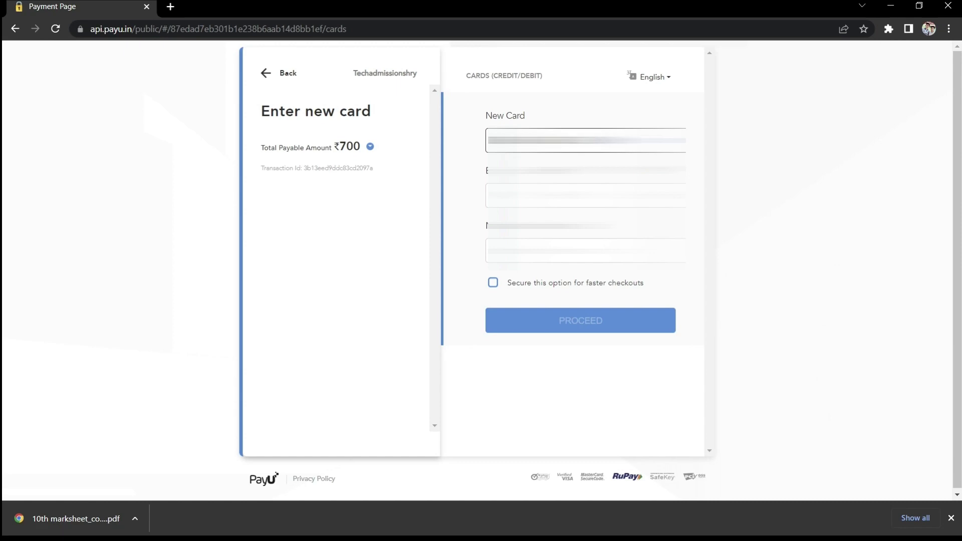
{"action": "left_click", "coordinate": [585, 196]}
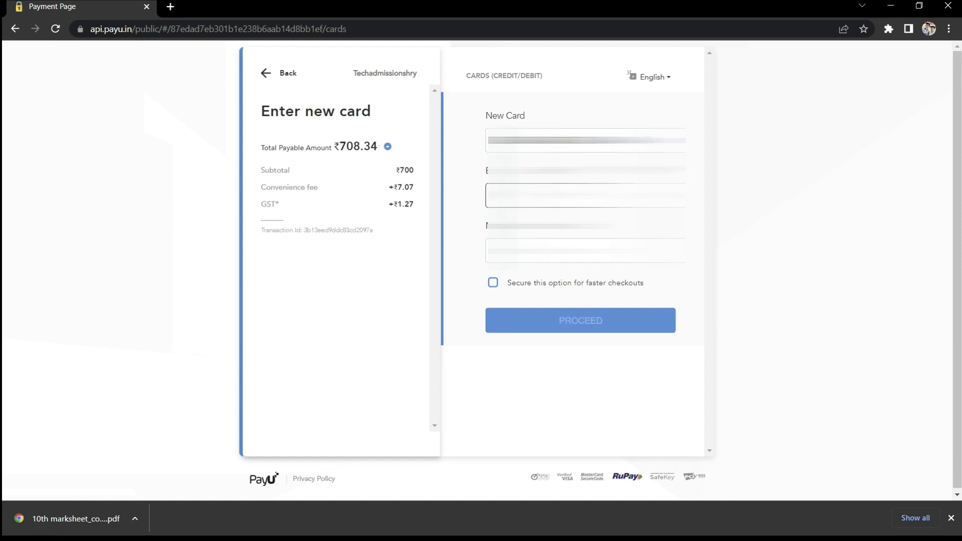
{"action": "type", "text": "1226"}
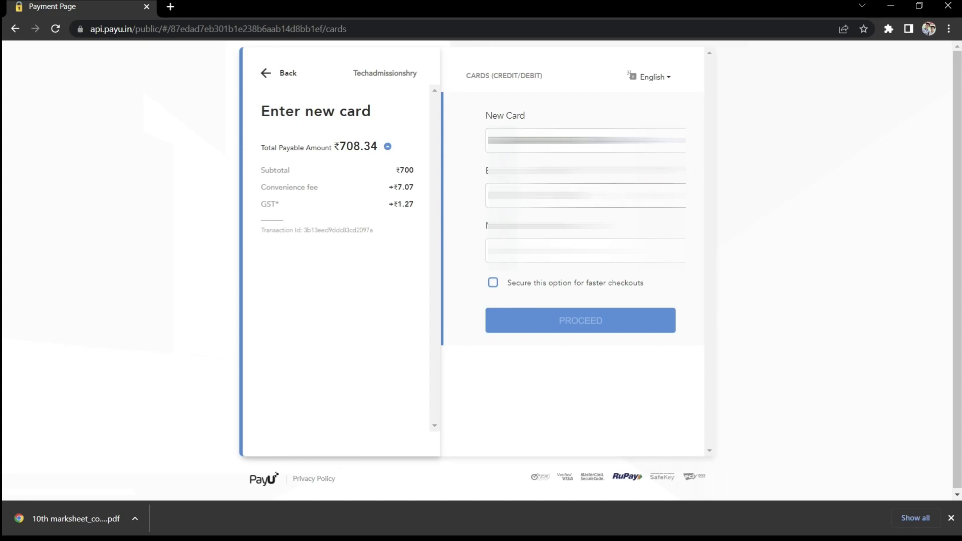
{"action": "left_click", "coordinate": [585, 250]}
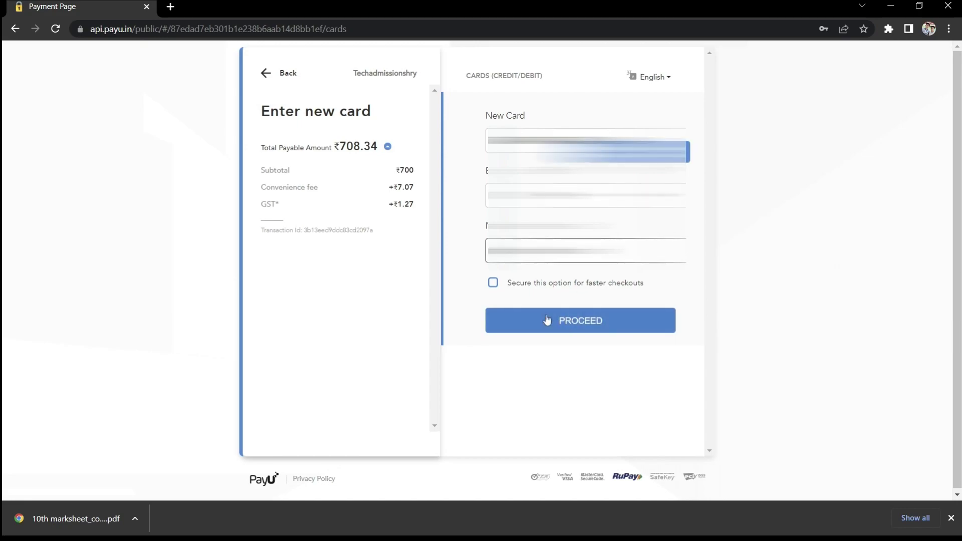
{"action": "left_click", "coordinate": [570, 321]}
{"action": "left_click", "coordinate": [424, 301]}
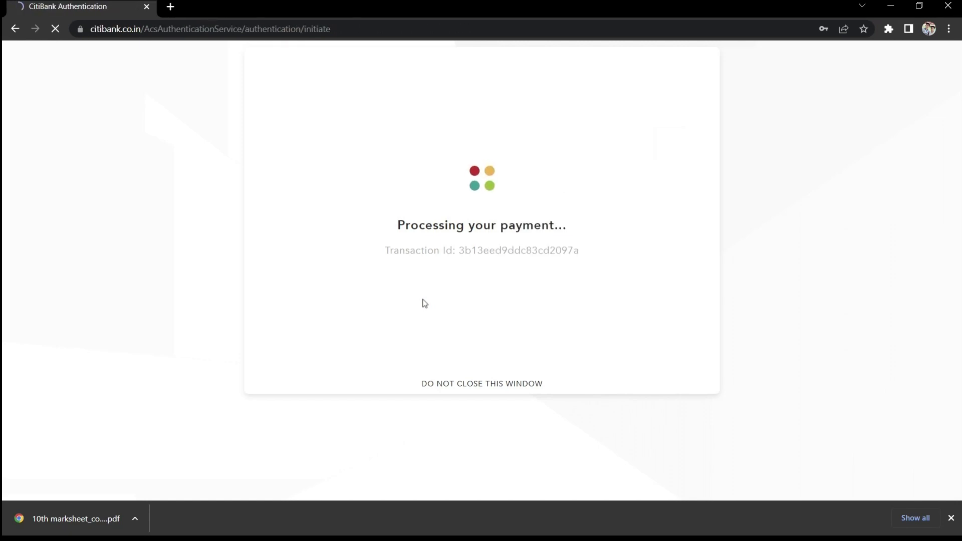
Authorise the payment with the CitiBank OTP and start entering the registration ID to log in.
{"action": "left_click", "coordinate": [587, 236]}
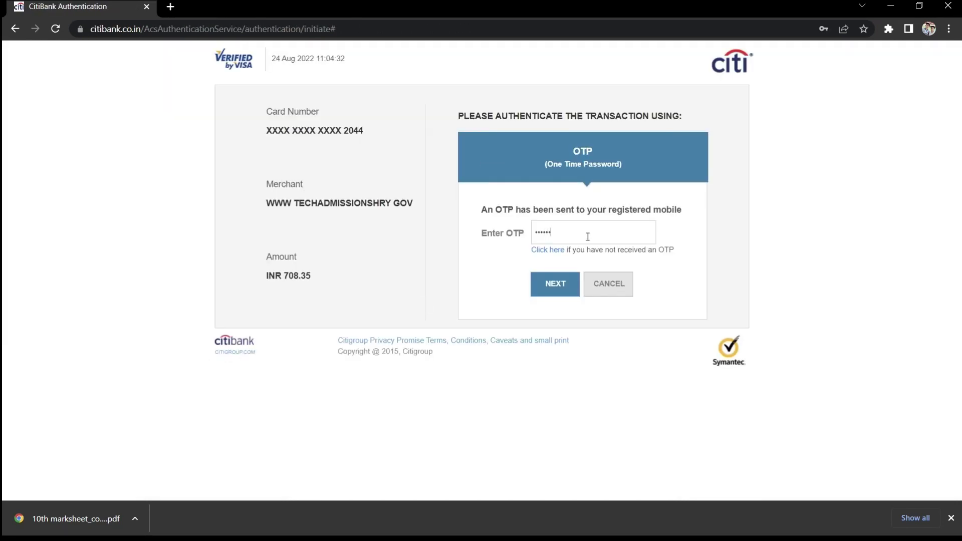
{"action": "left_click", "coordinate": [556, 284]}
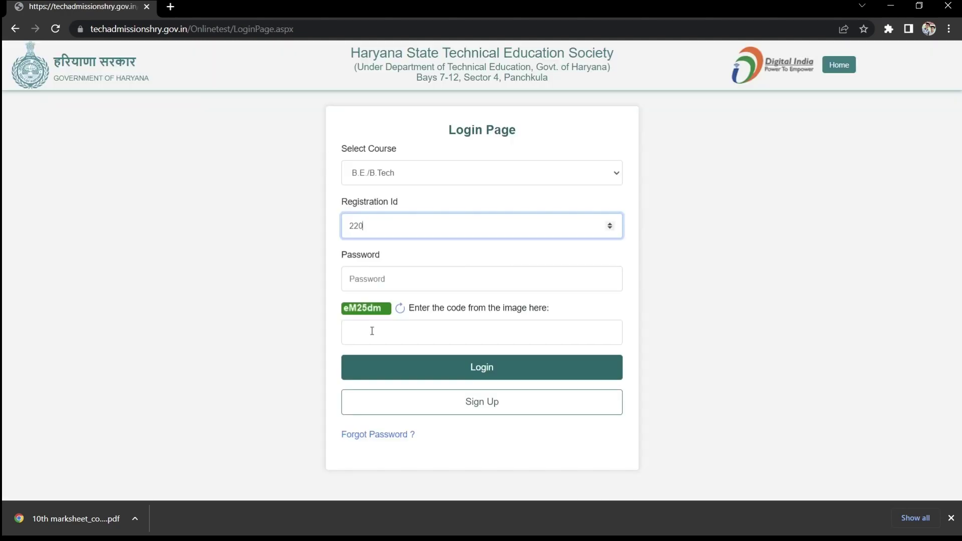
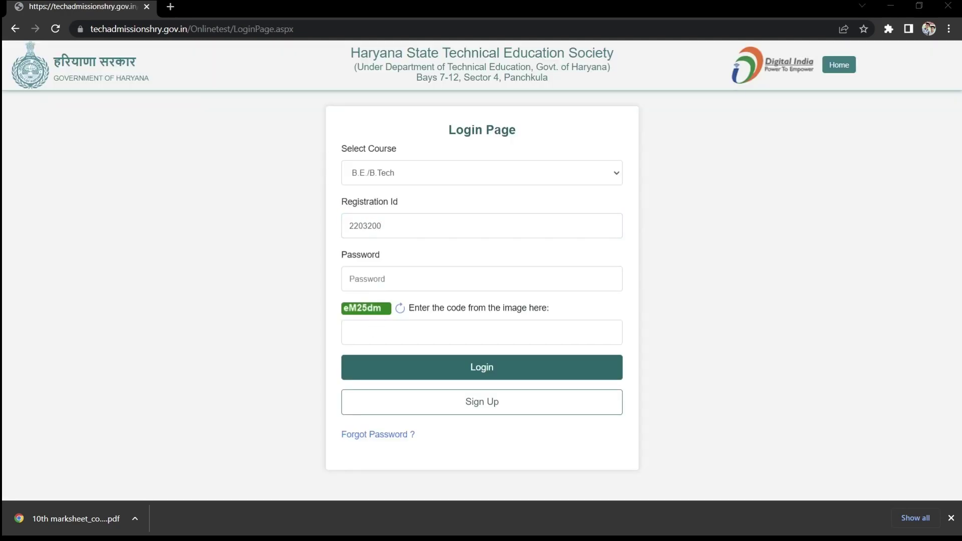
Log in with the registration ID, password and captcha code, then open Print Application.
{"action": "key", "text": "alt+Tab"}
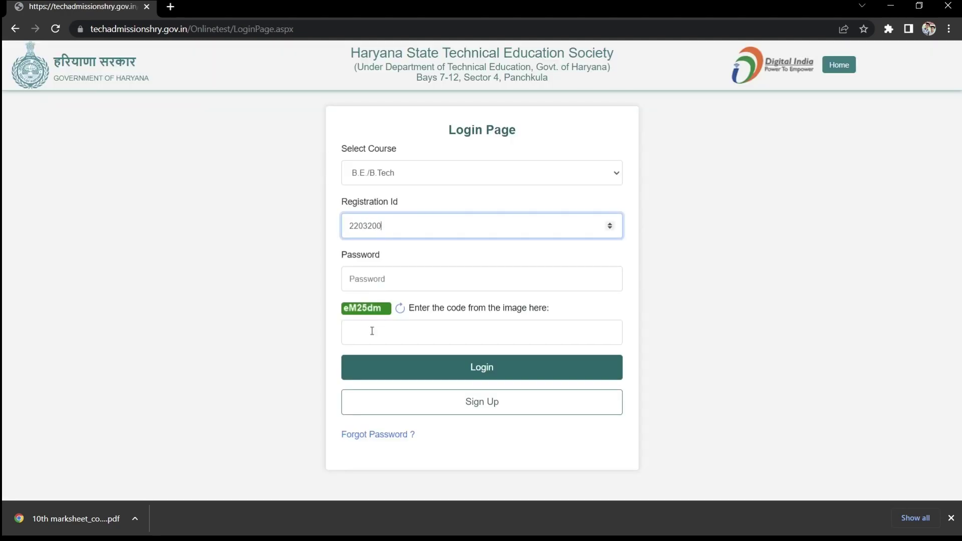
{"action": "left_click", "coordinate": [415, 284]}
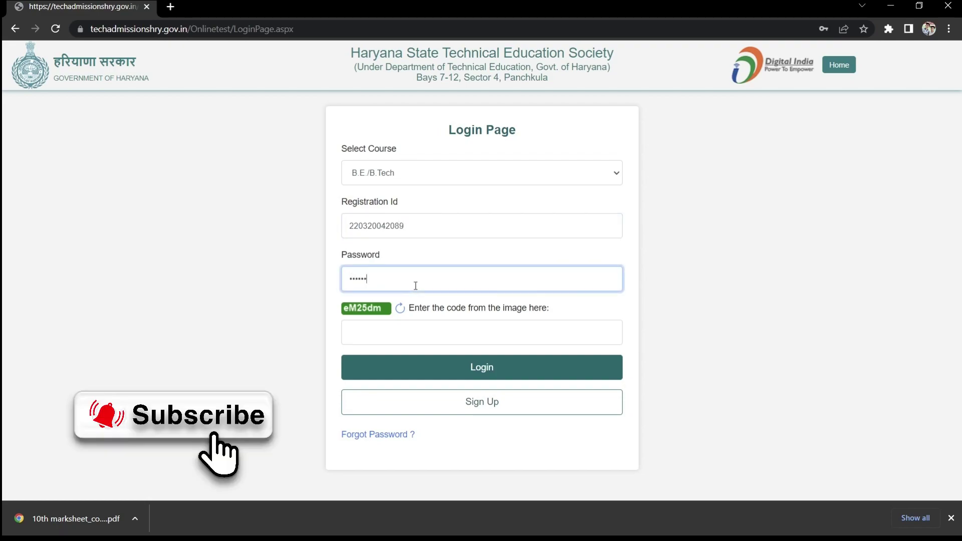
{"action": "left_click", "coordinate": [445, 330]}
{"action": "type", "text": "Mh"}
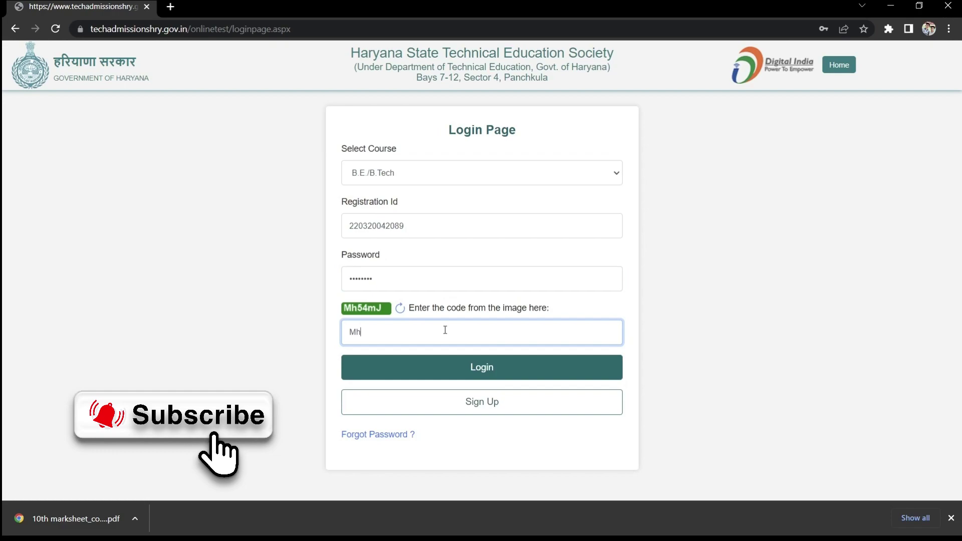
{"action": "type", "text": "54mJ"}
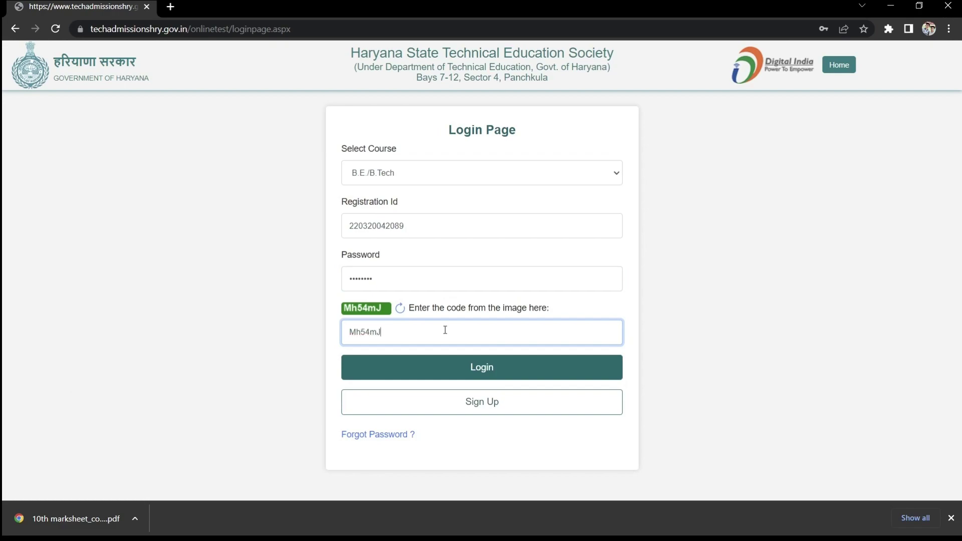
{"action": "left_click", "coordinate": [457, 369]}
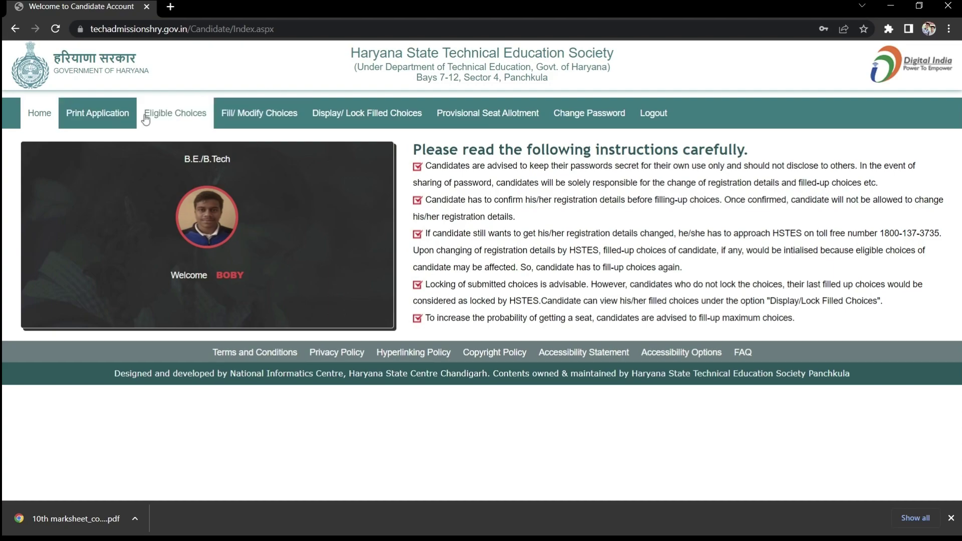
{"action": "left_click", "coordinate": [103, 125]}
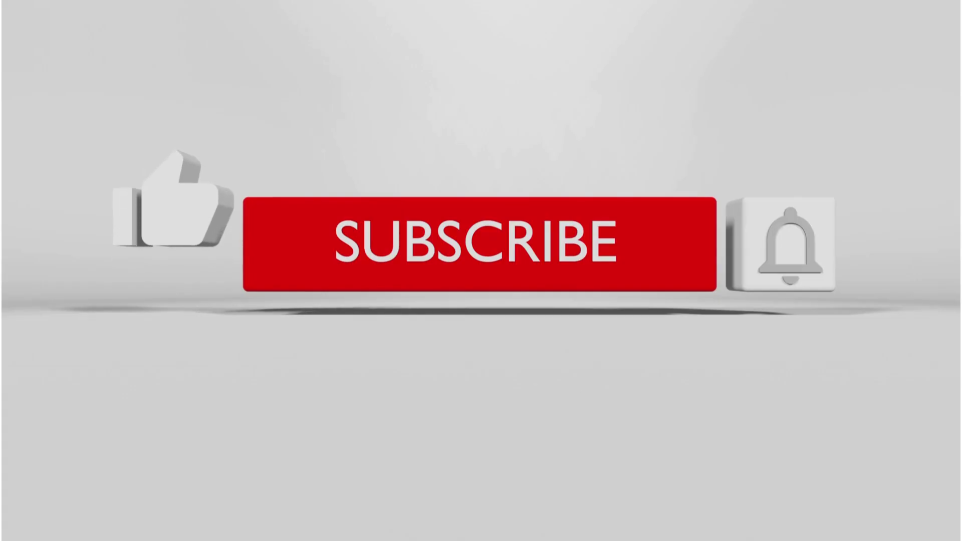